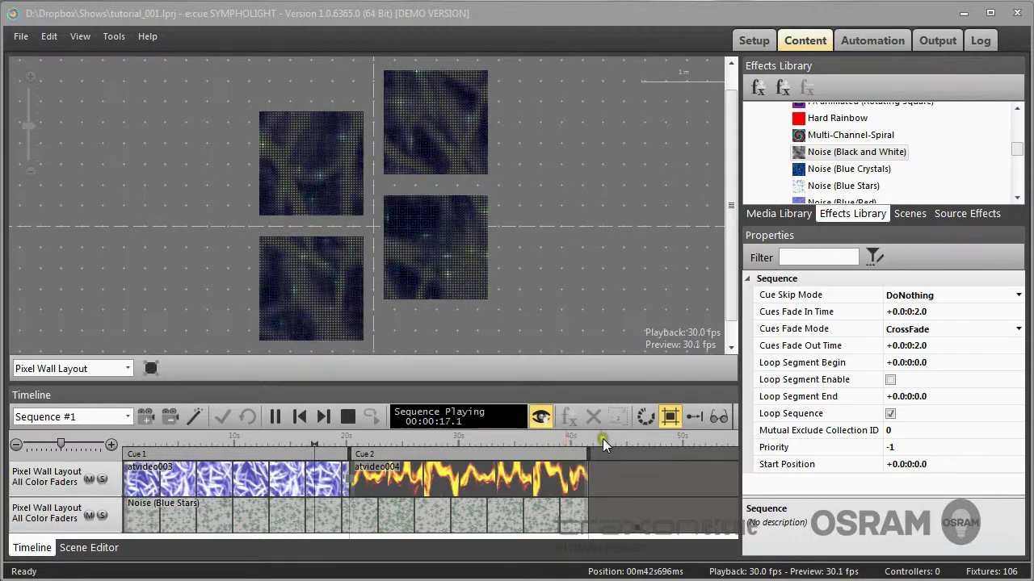
- Start Sequence #1 so Cue 2 blends video with Noise (Blue Stars) on the Pixel Wall preview
click(620, 478)
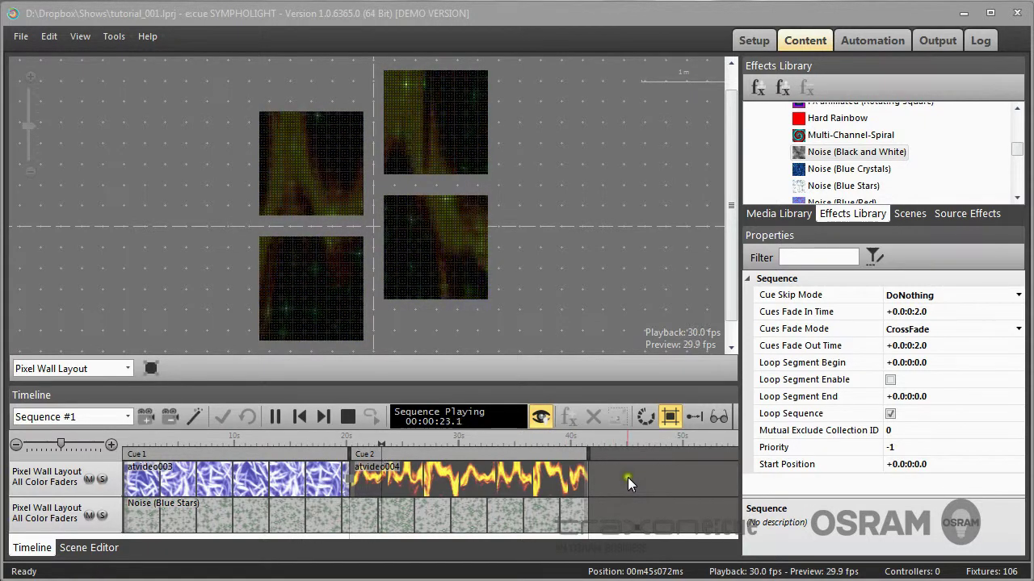
- Let Sequence #1 play for a while, then halt it from the Timeline toolbar
click(617, 525)
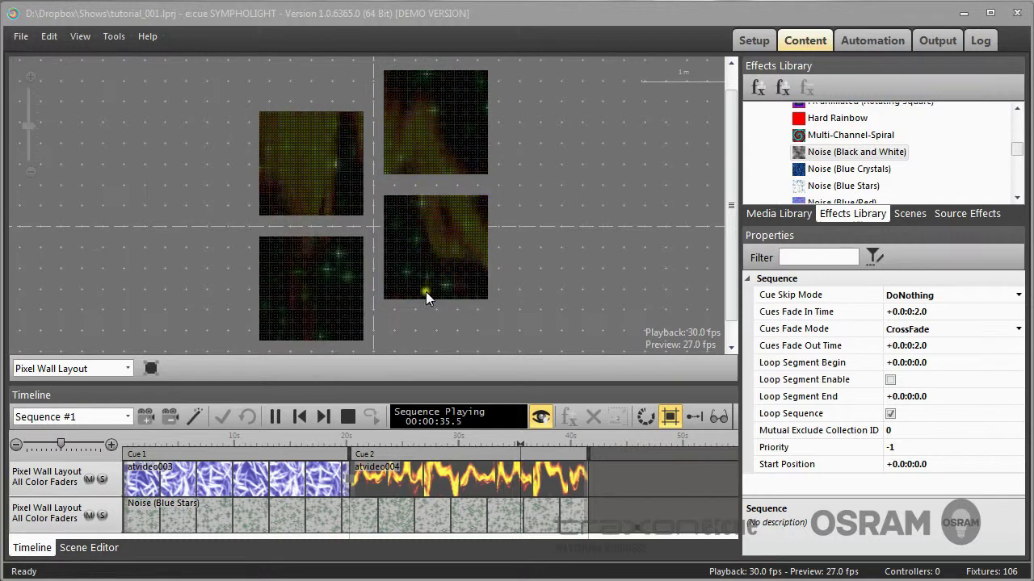
click(348, 416)
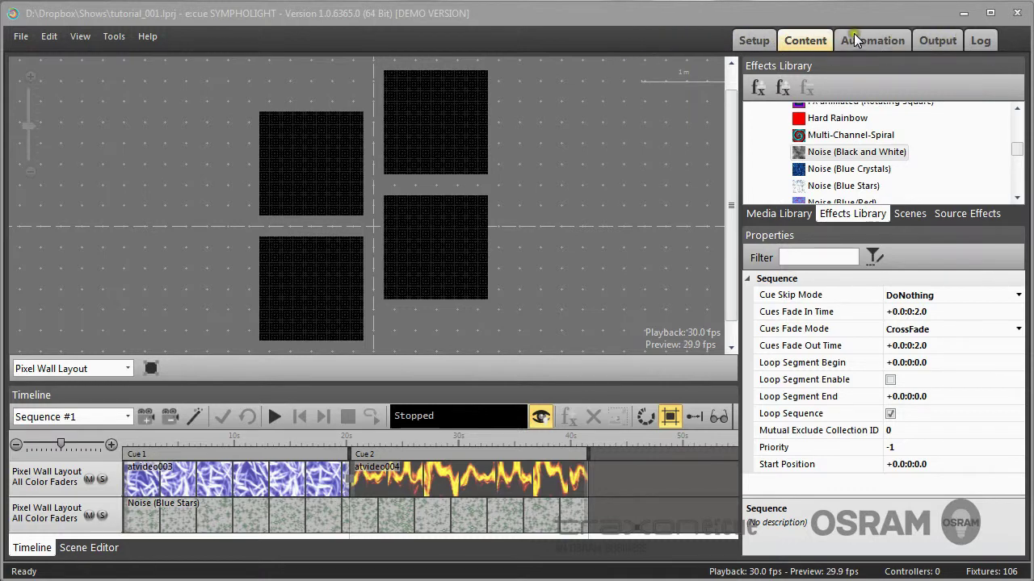
- In Setup, box-select the four pixel boards, then inspect one pixel's DMX address properties
click(749, 41)
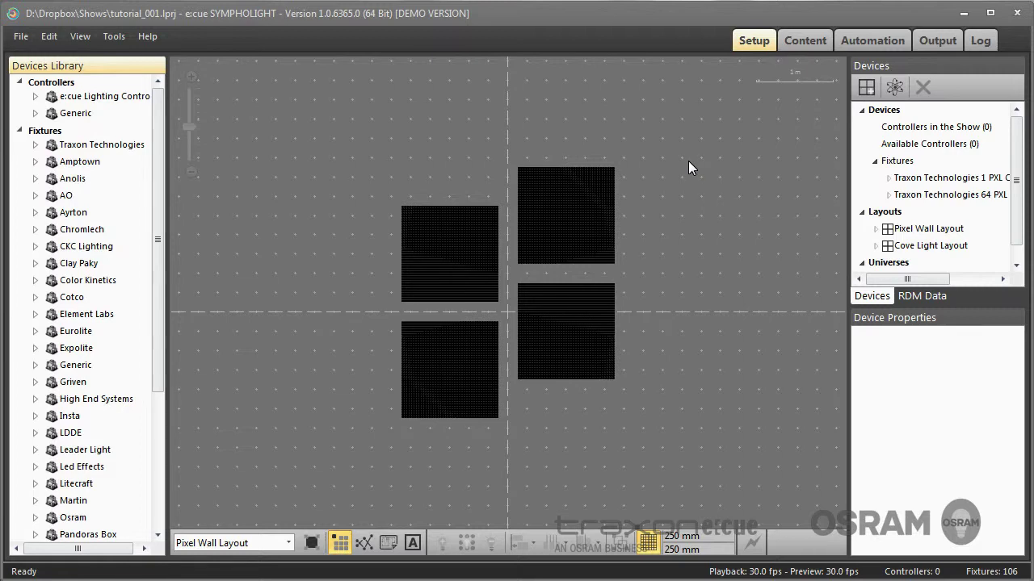
click(544, 115)
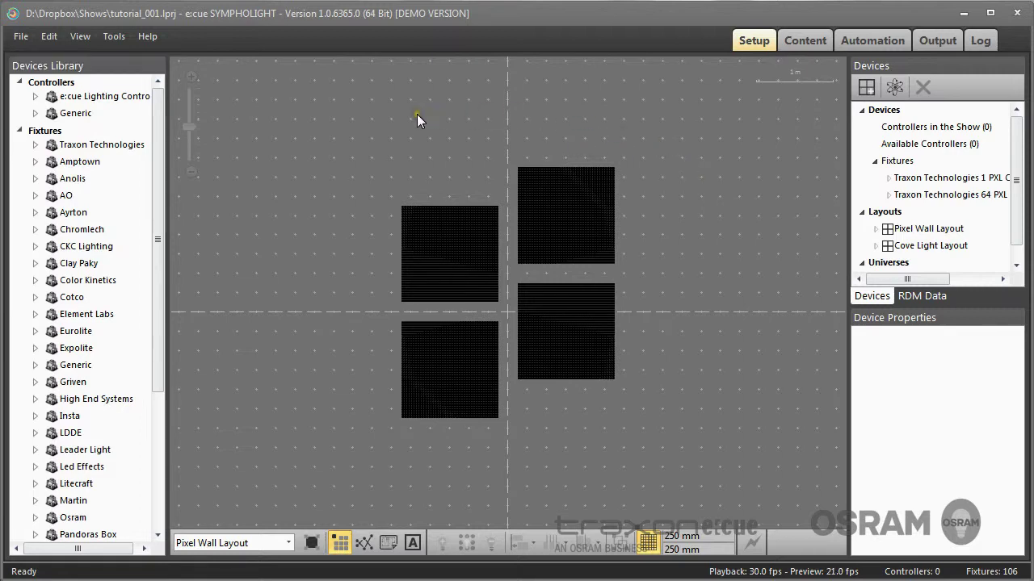
drag(365, 176, 691, 442)
click(661, 307)
click(596, 252)
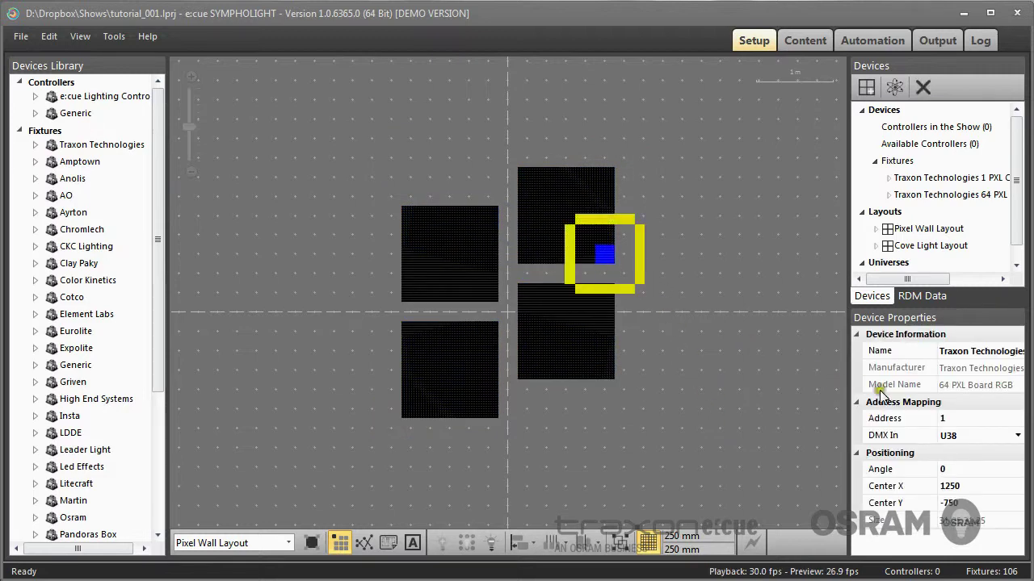
click(920, 436)
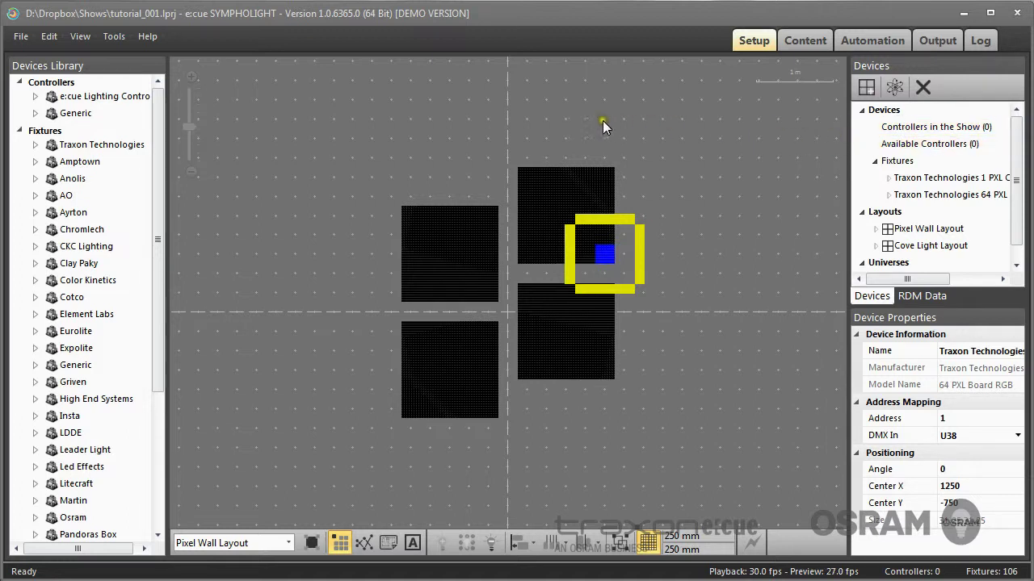
- Browse the e:cue controllers and Traxon Technologies library groups, then reselect the Pixel Wall Layout
click(34, 97)
click(35, 96)
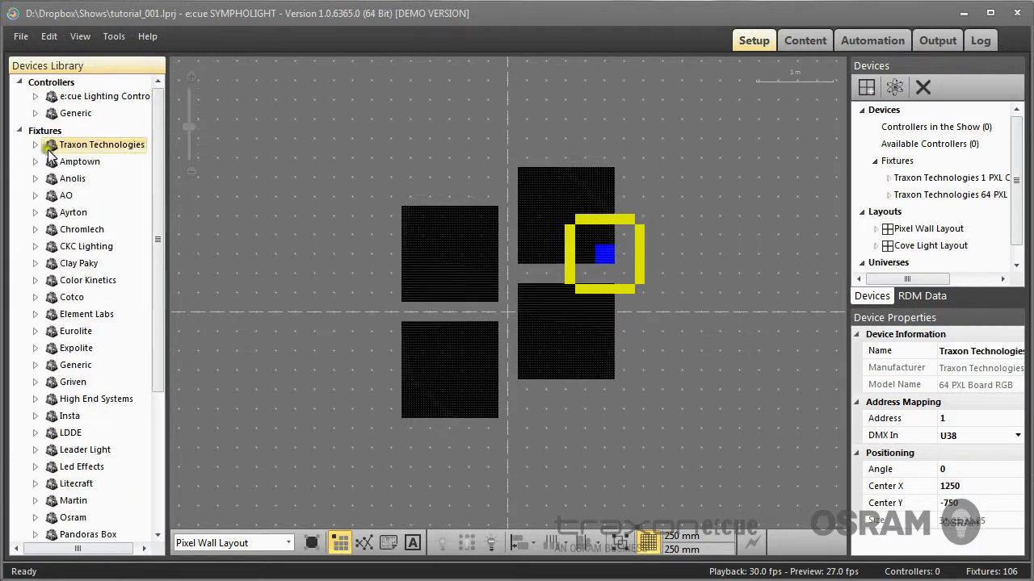
click(34, 146)
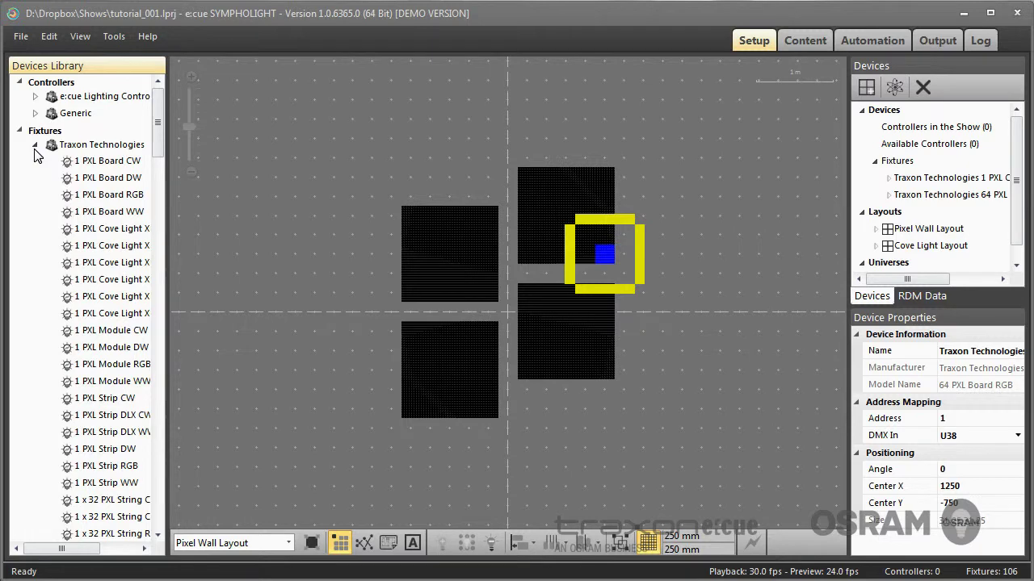
click(35, 146)
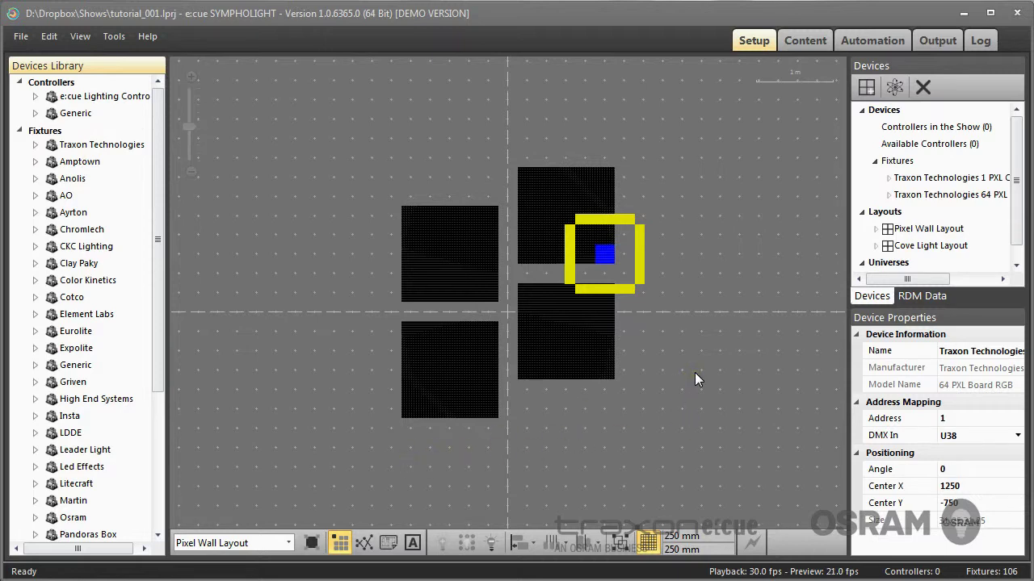
click(715, 367)
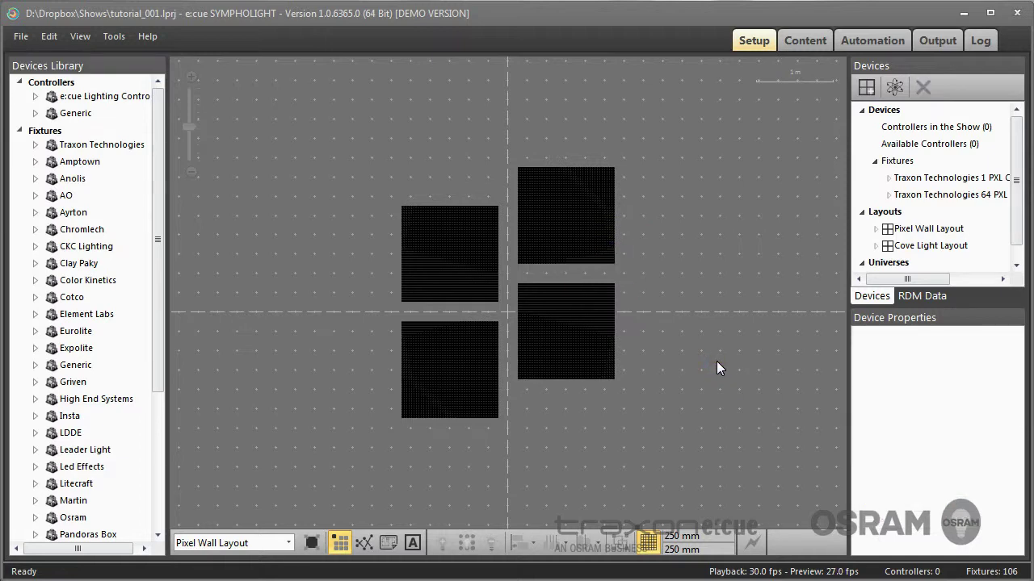
click(912, 231)
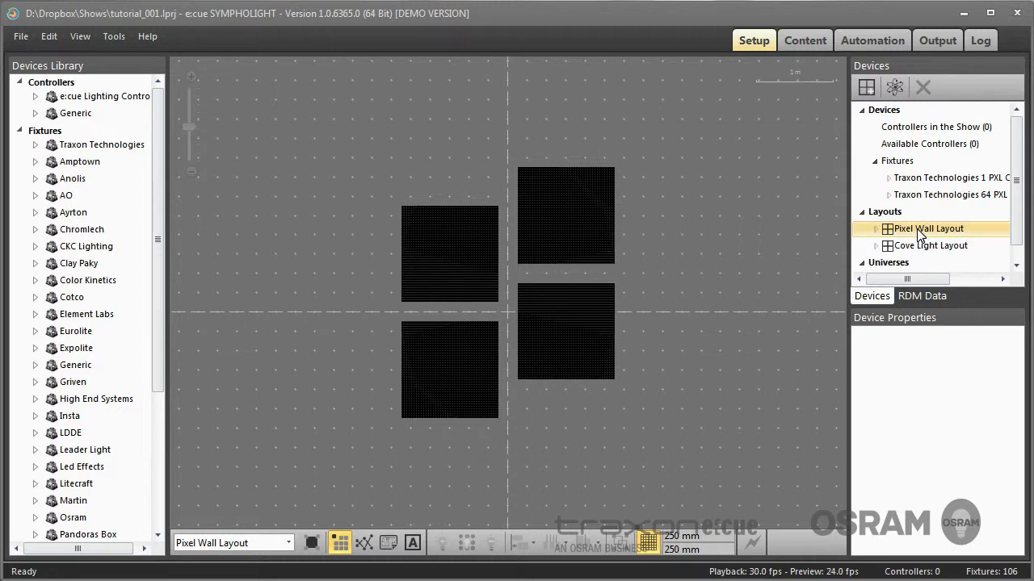
click(750, 187)
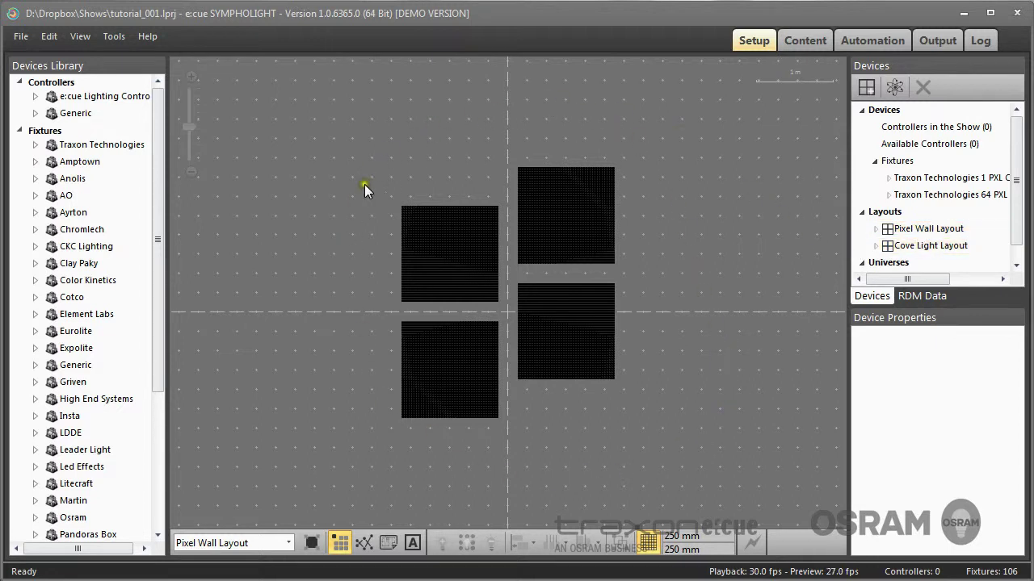
- Open the Cove Light Layout, then box-select and deselect four of its cove fixtures
click(936, 247)
click(572, 402)
drag(190, 257, 563, 347)
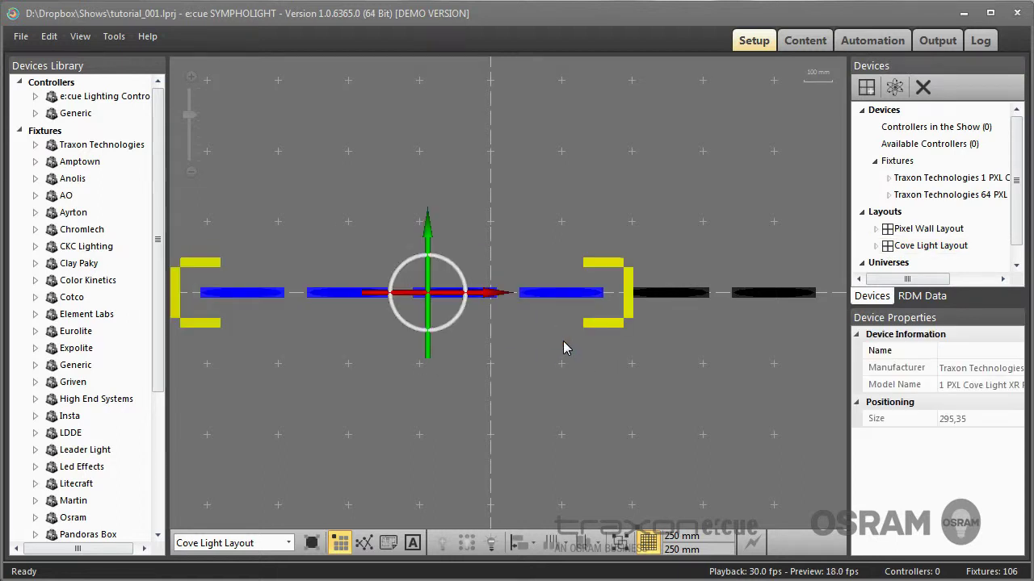
click(617, 405)
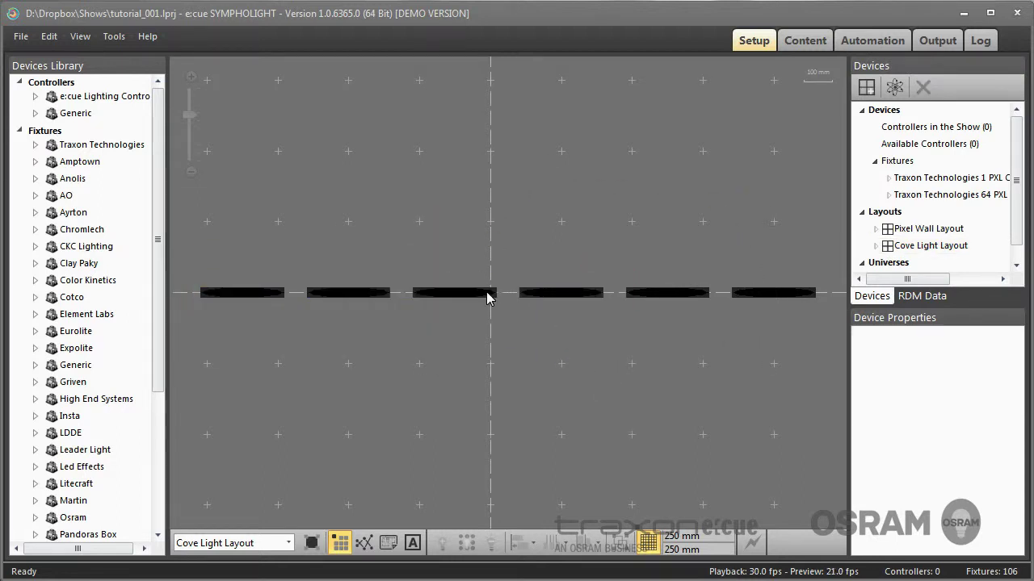
click(751, 266)
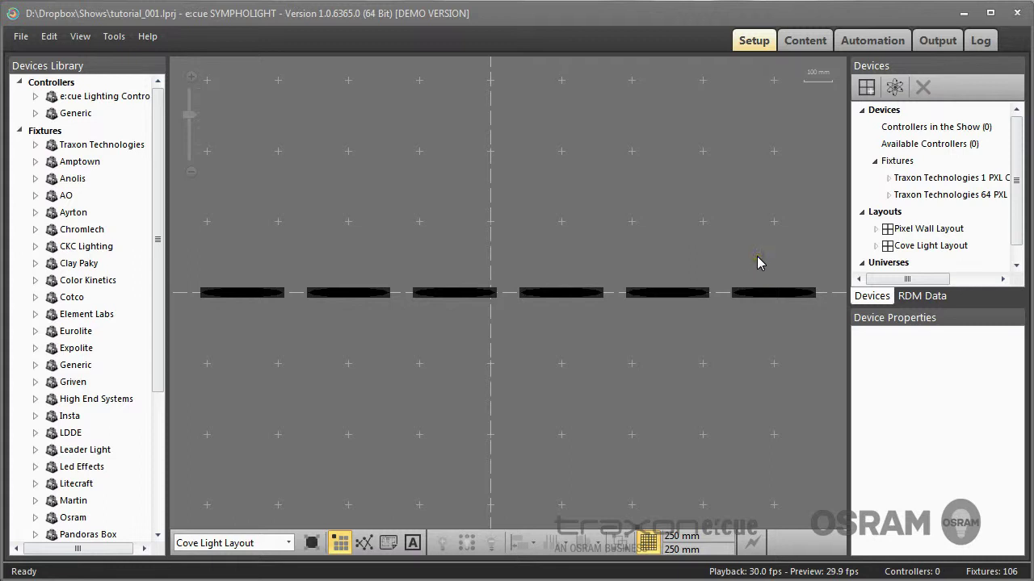
click(669, 229)
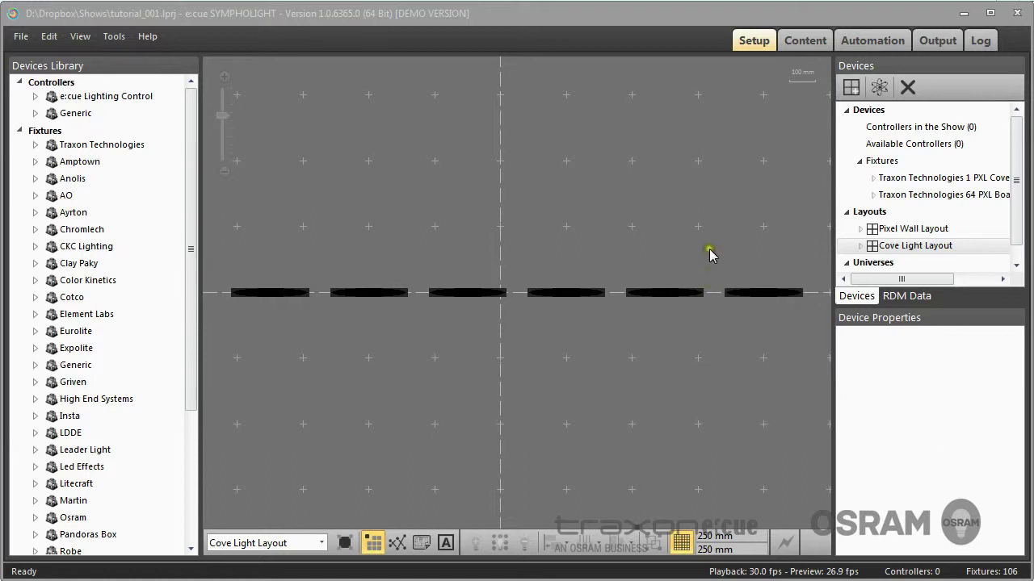
- In Content, preview the Pixel Wall Layout, select the atvideo004 clip and show the Effects Library
click(805, 42)
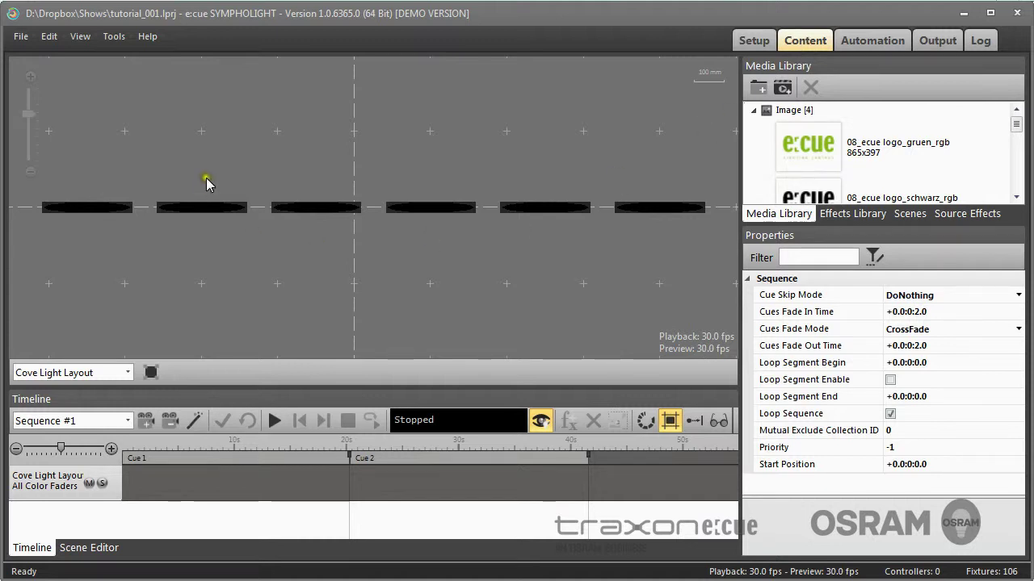
click(128, 372)
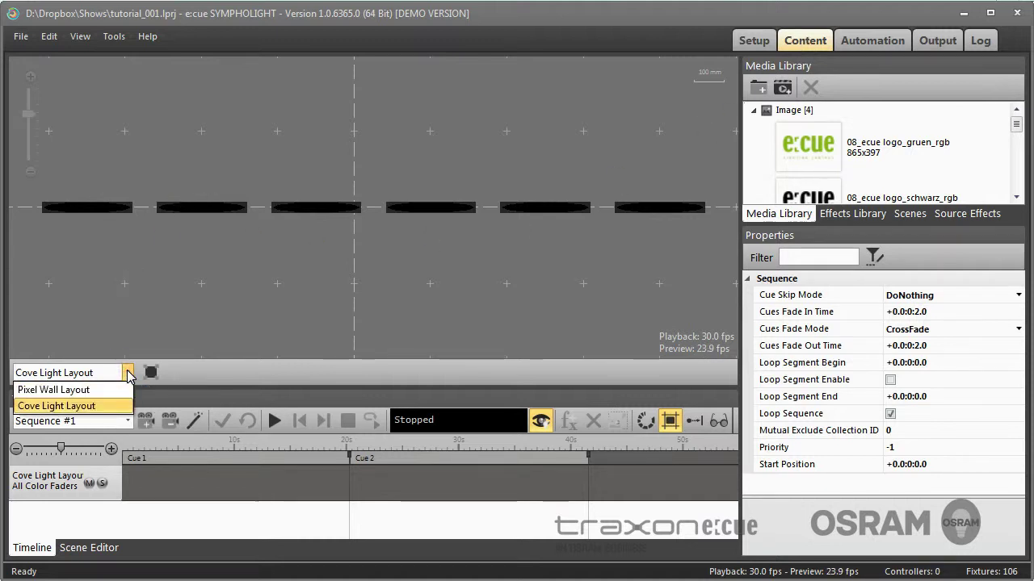
click(88, 391)
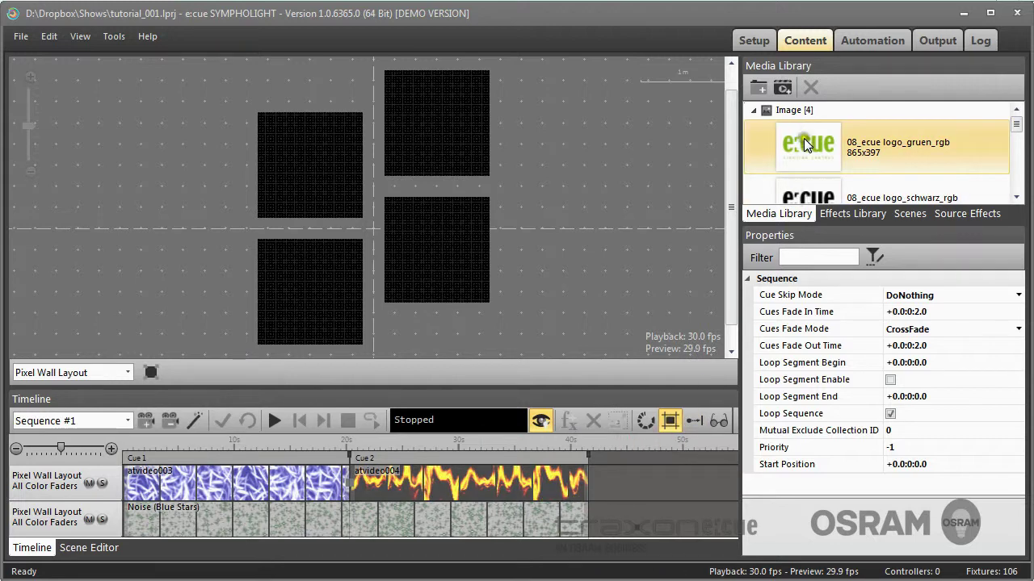
drag(1016, 123, 1019, 178)
scroll(888, 161, down, 1)
click(888, 133)
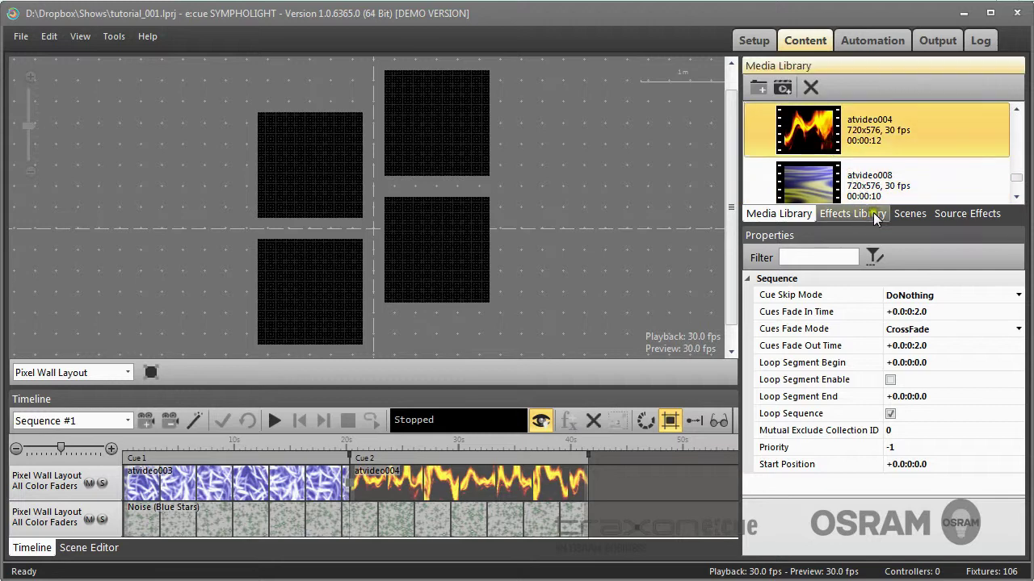
click(864, 216)
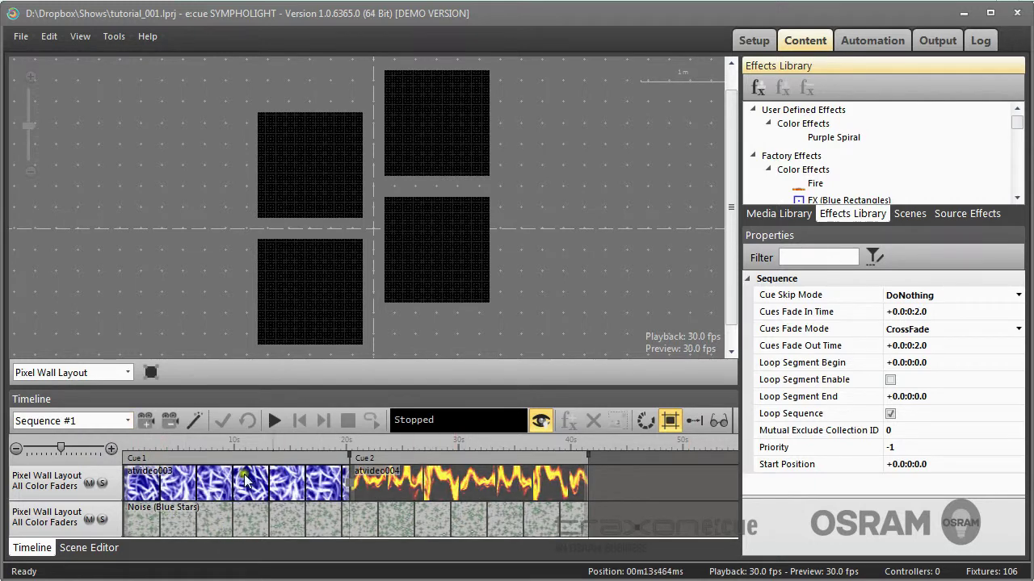
- Look over Sequence #2, then switch back to Sequence #1
click(129, 420)
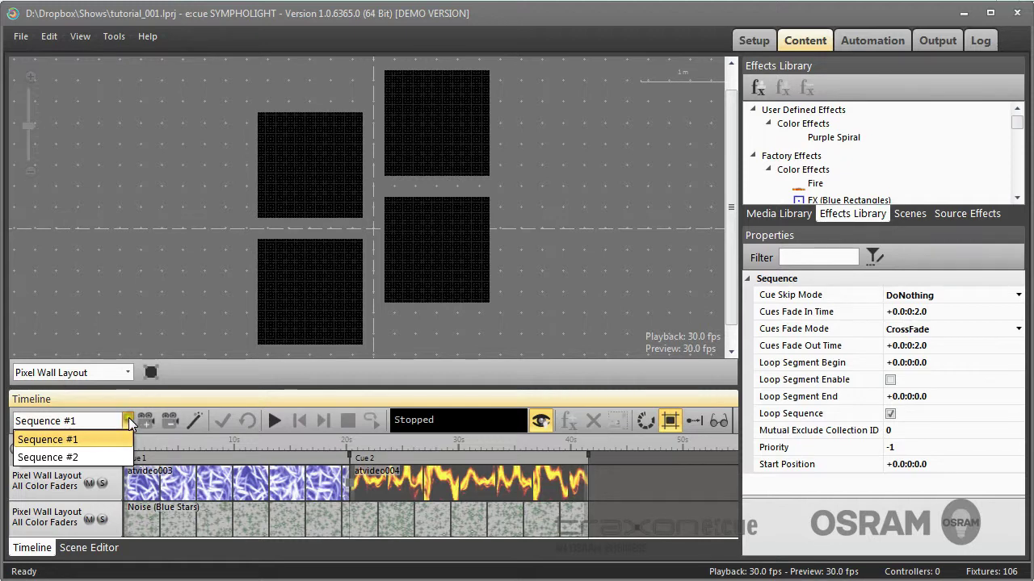
click(96, 458)
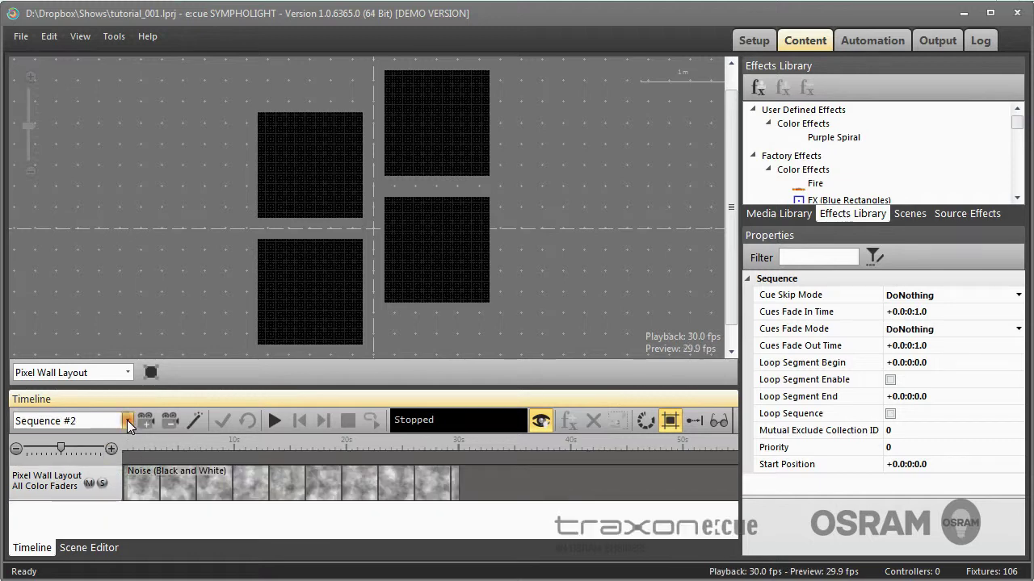
click(127, 420)
click(116, 427)
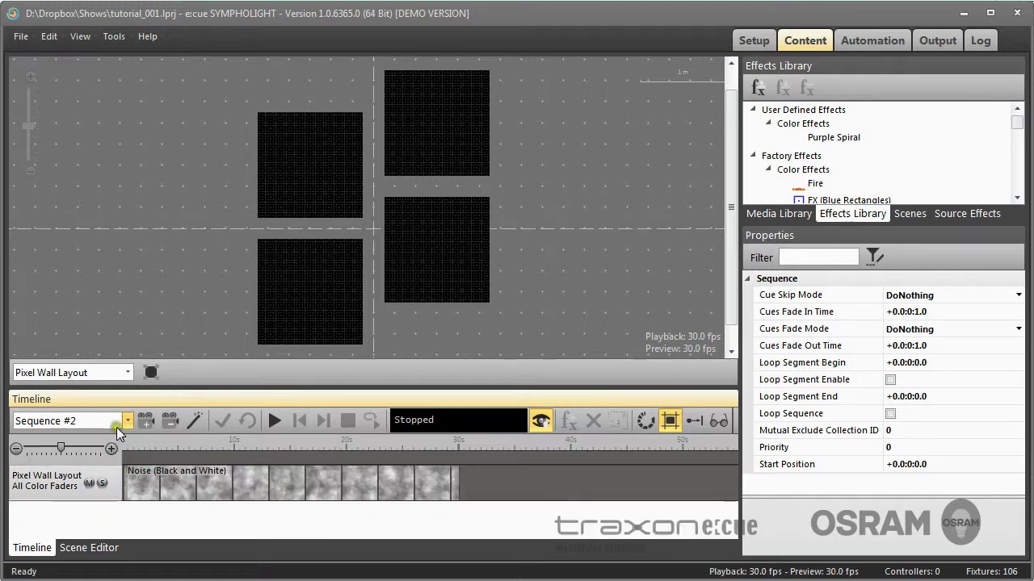
- Preview the Cove Light Layout, drop FX (Kaleidoscope) onto Cue 1, and play Sequence #1
click(130, 375)
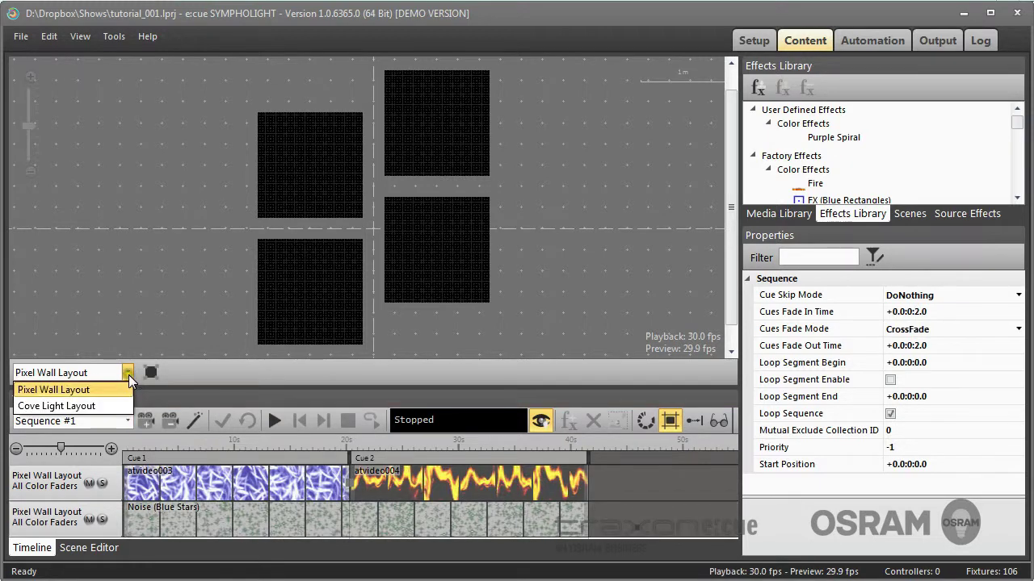
click(63, 406)
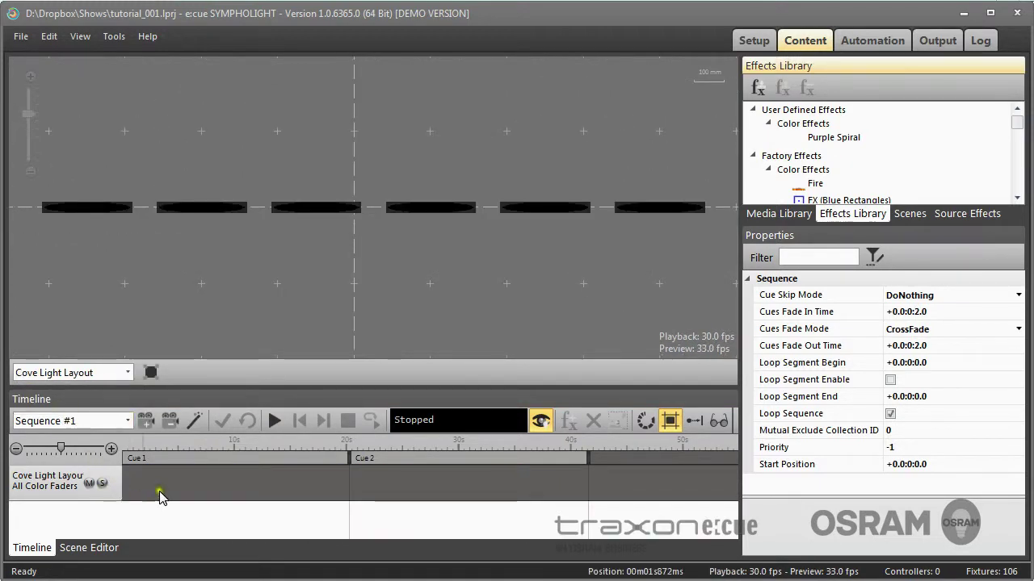
click(610, 483)
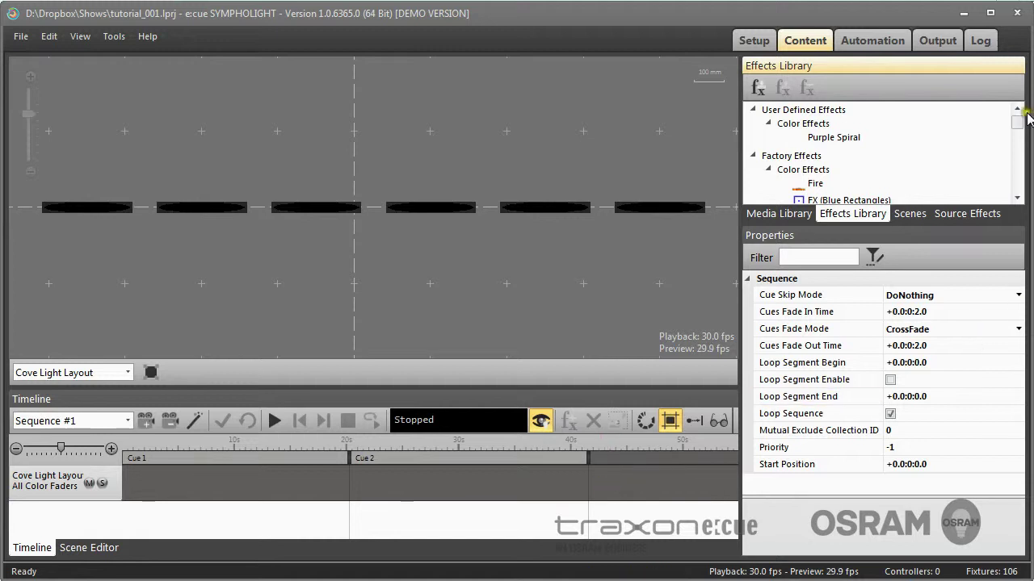
drag(1016, 122, 1013, 137)
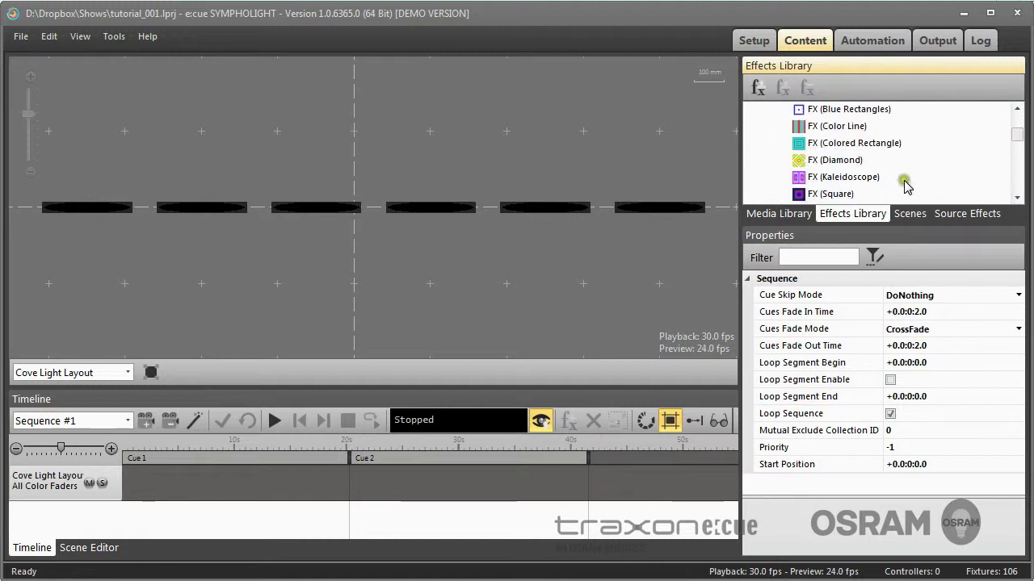
drag(859, 177, 213, 489)
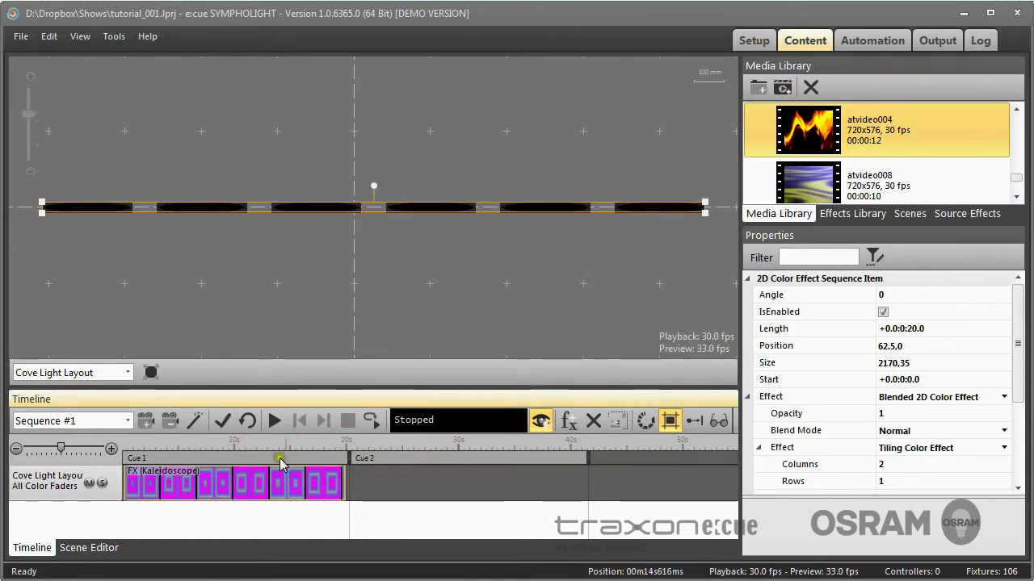
click(275, 420)
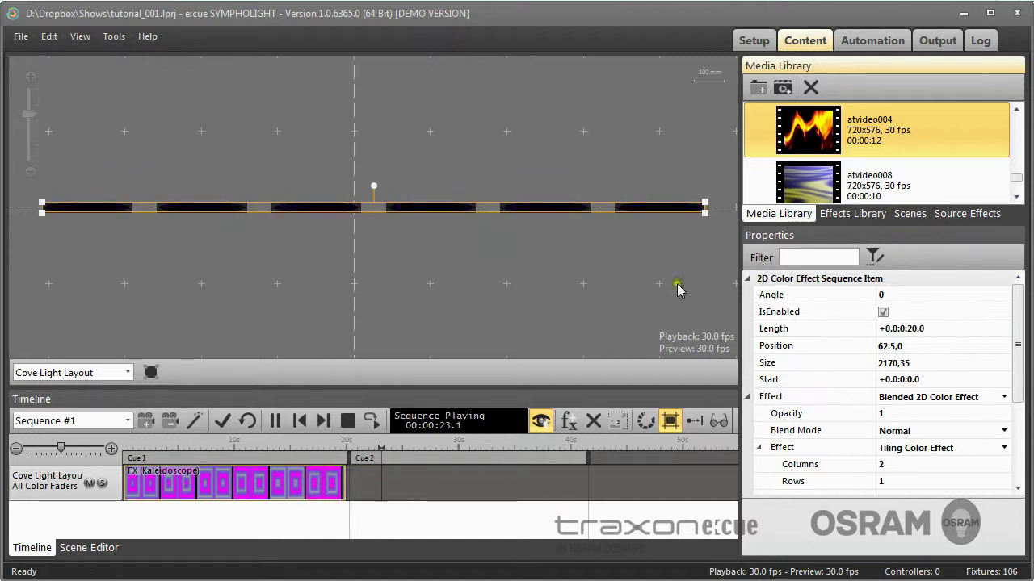
- Reselect Sequence #1 from the sequence list and show the available stage layouts
click(127, 421)
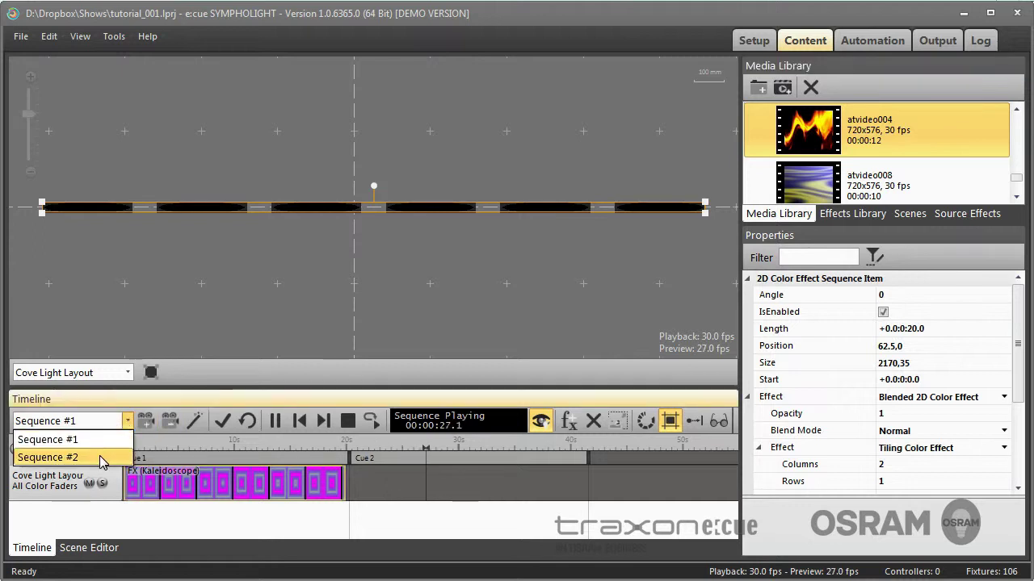
click(101, 440)
click(127, 372)
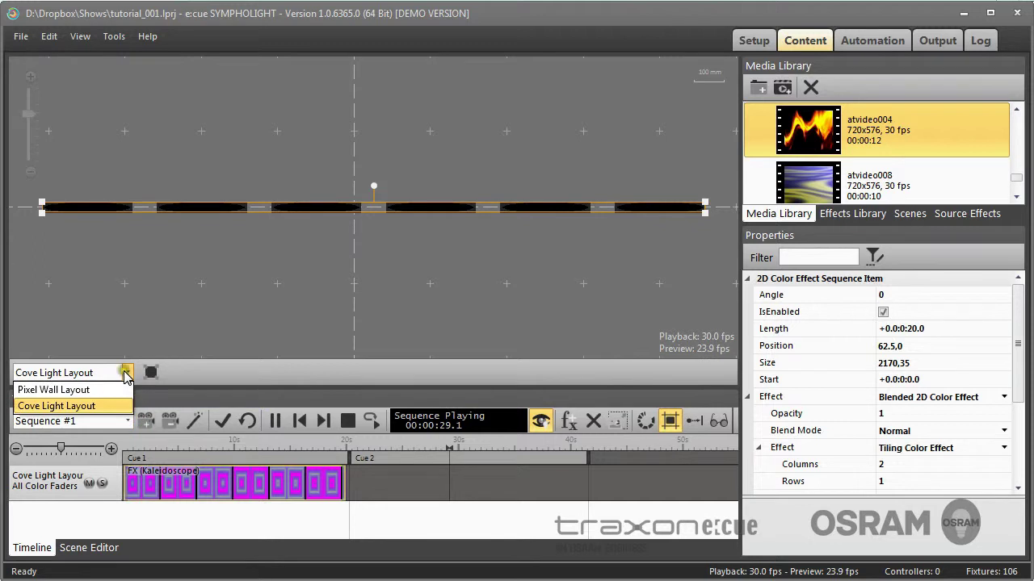
- Switch the preview to Pixel Wall Layout and stop playback with the Space key
click(110, 397)
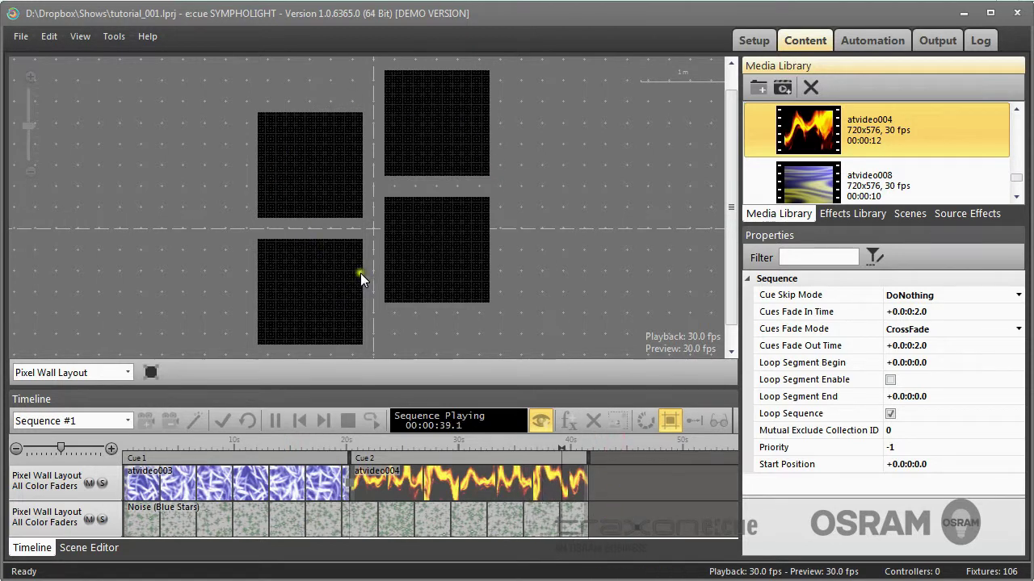
key(space)
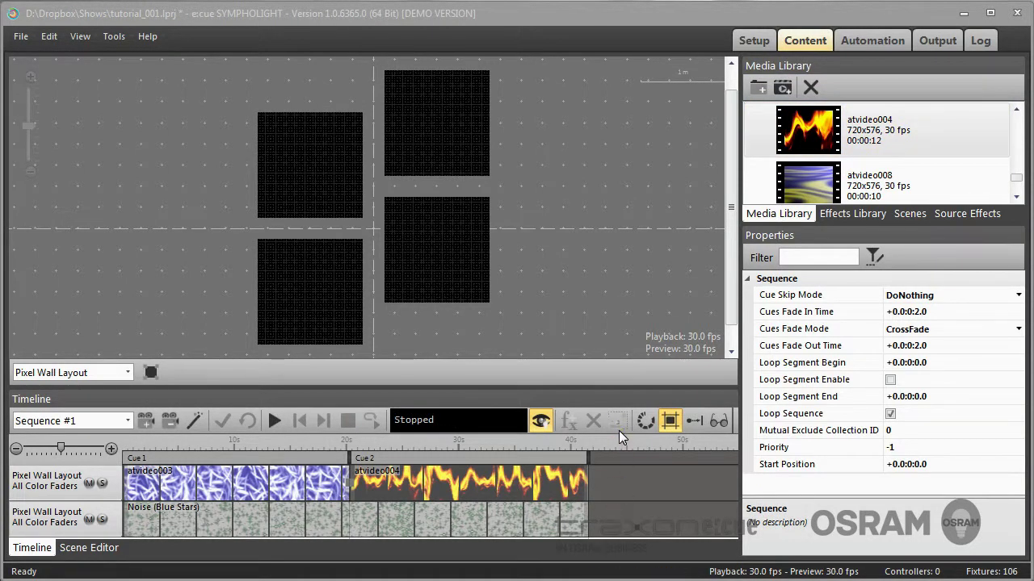
- In the Trigger Engine, inspect the show-initialized and weekly triggers and their Start sequence actions
click(871, 38)
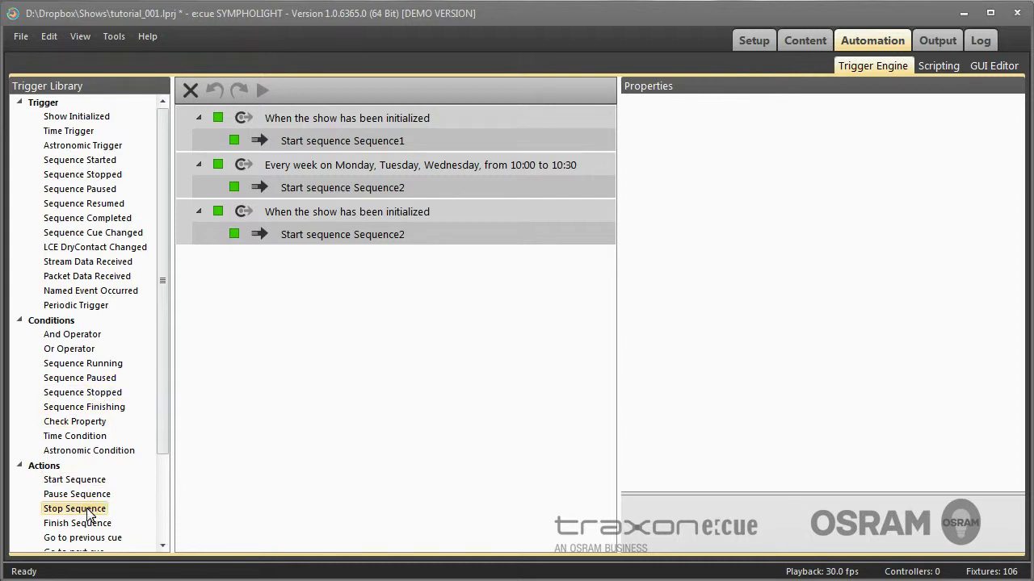
drag(89, 514, 249, 301)
click(315, 118)
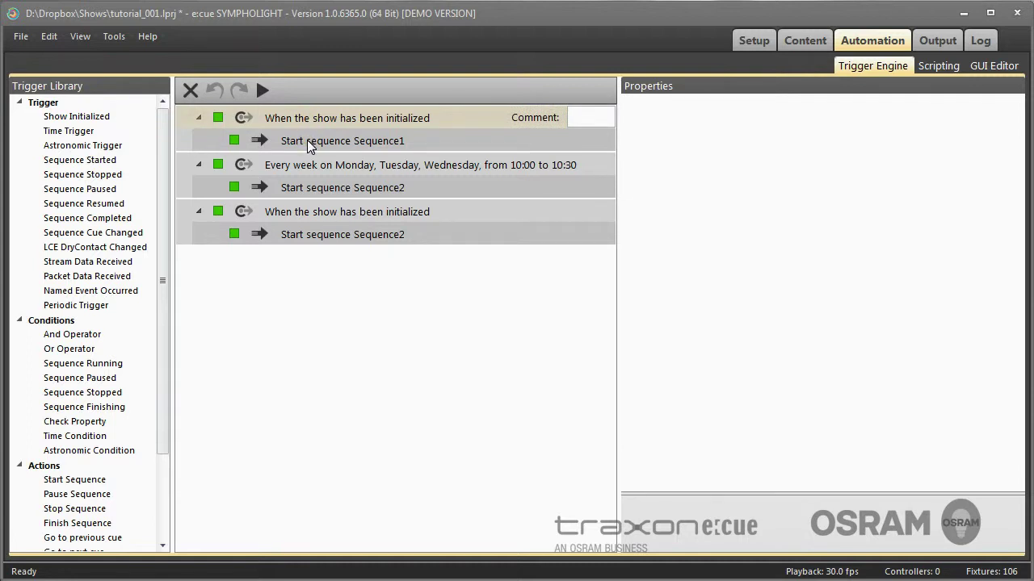
click(310, 142)
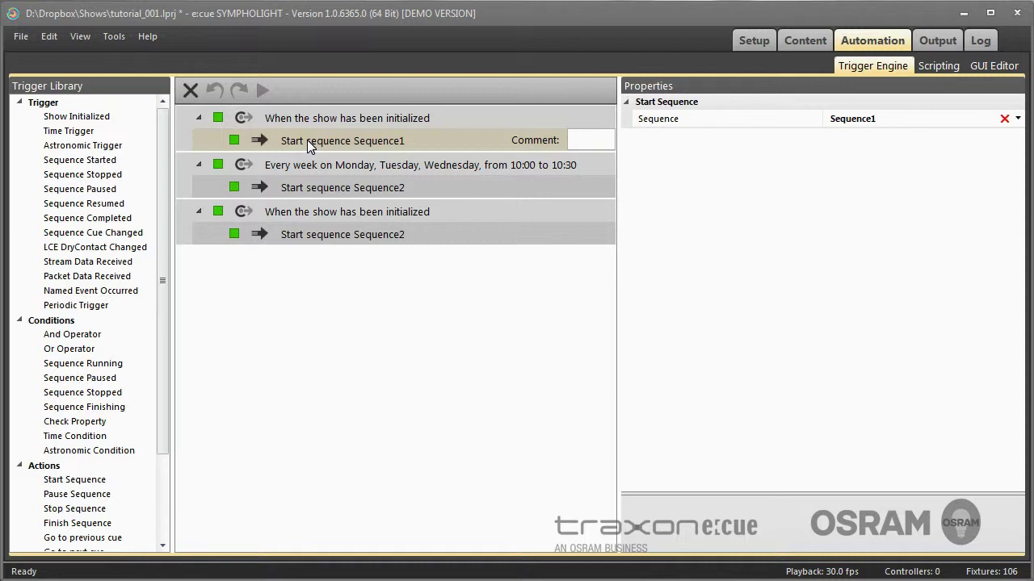
click(305, 165)
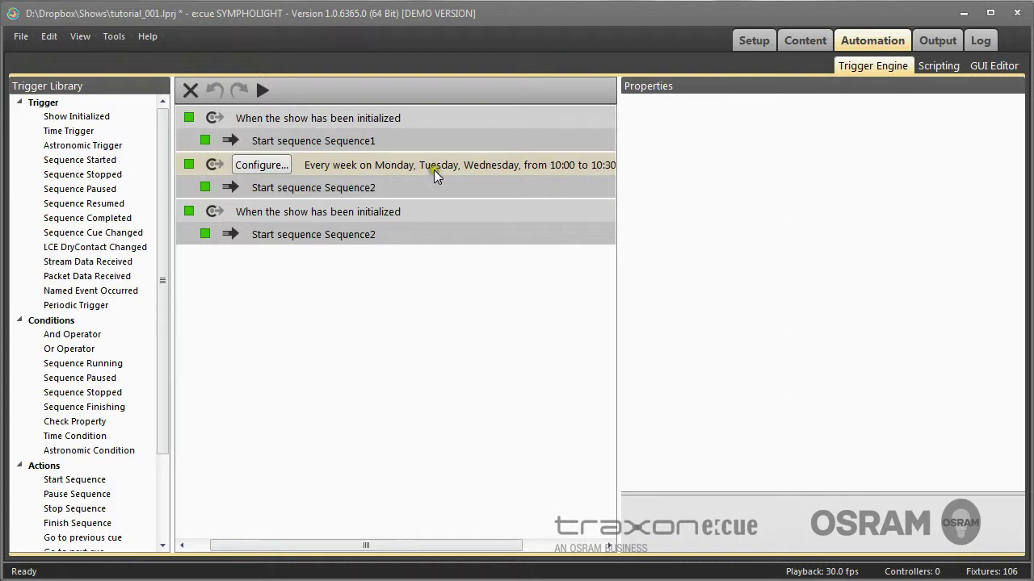
click(380, 189)
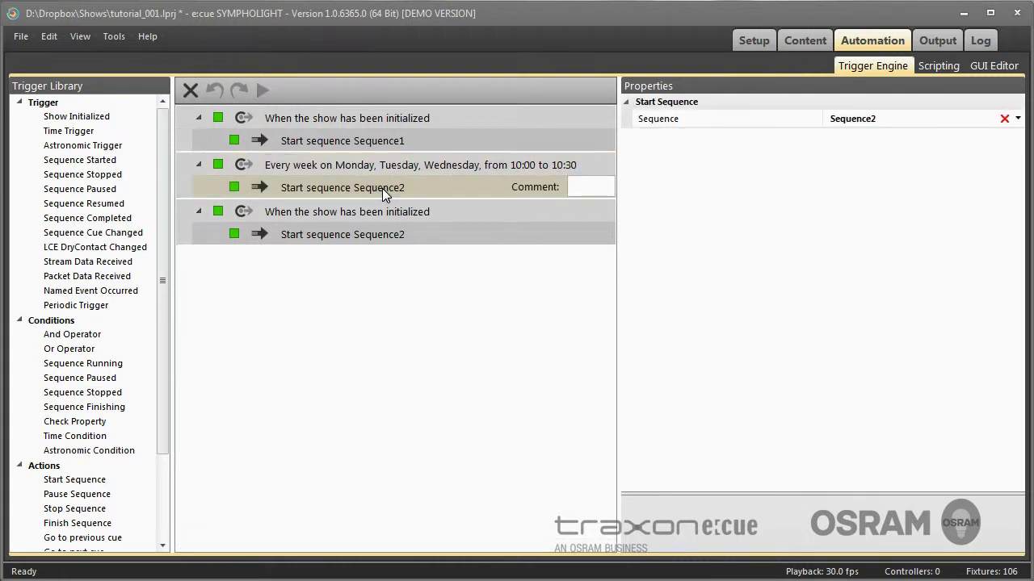
- Open ActionPad2 in the Scripting GUI Editor and preview it in a web browser
click(938, 64)
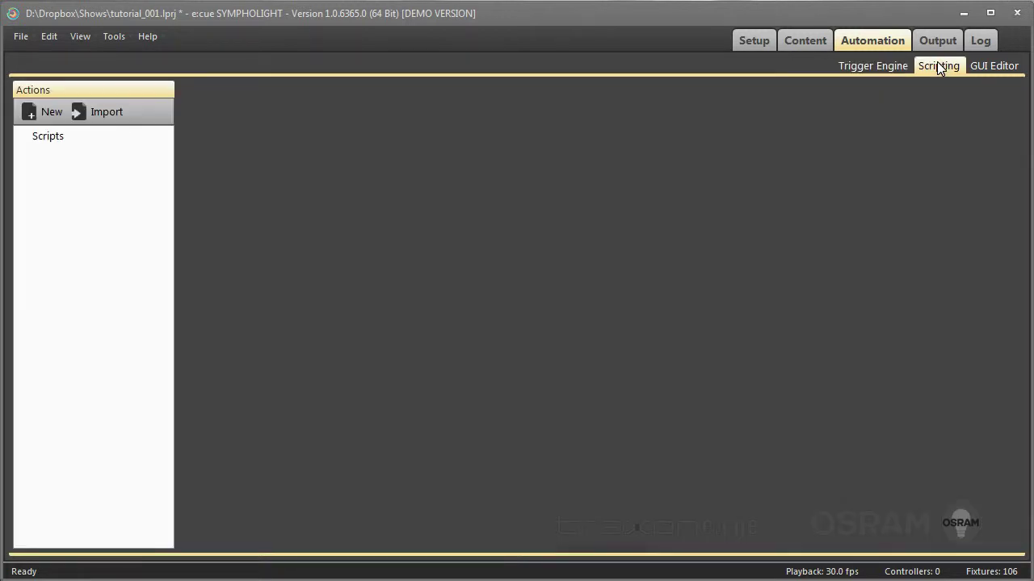
click(63, 139)
click(118, 152)
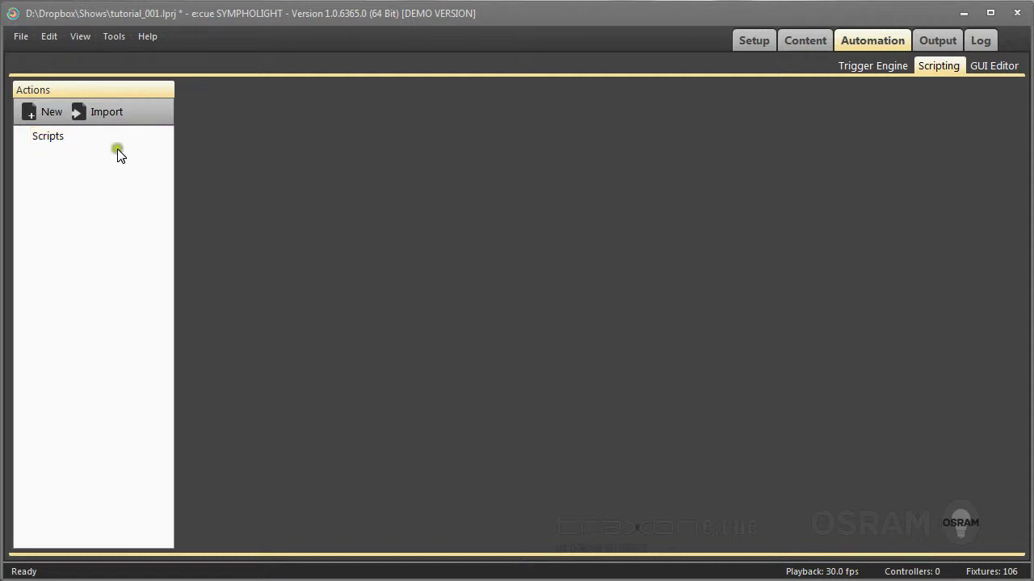
click(995, 66)
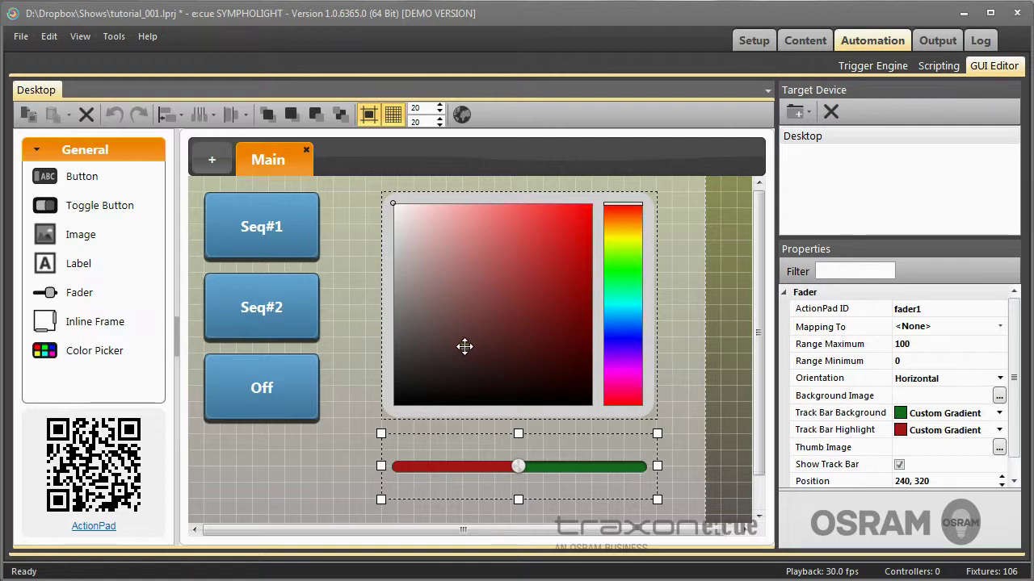
click(463, 115)
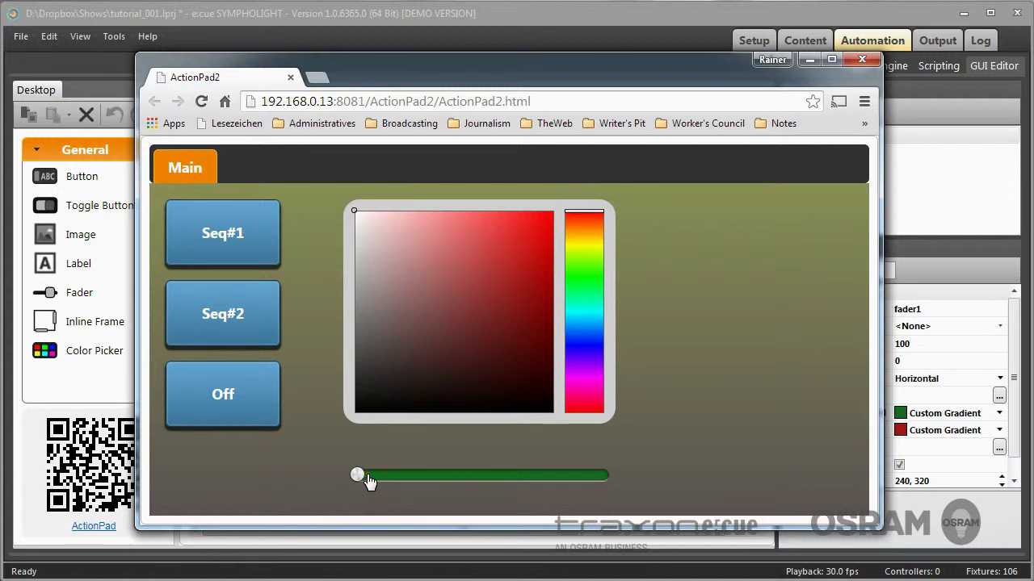
- Move the ActionPad fader up and back down, trigger Seq#1, then close the browser preview
drag(363, 478, 482, 478)
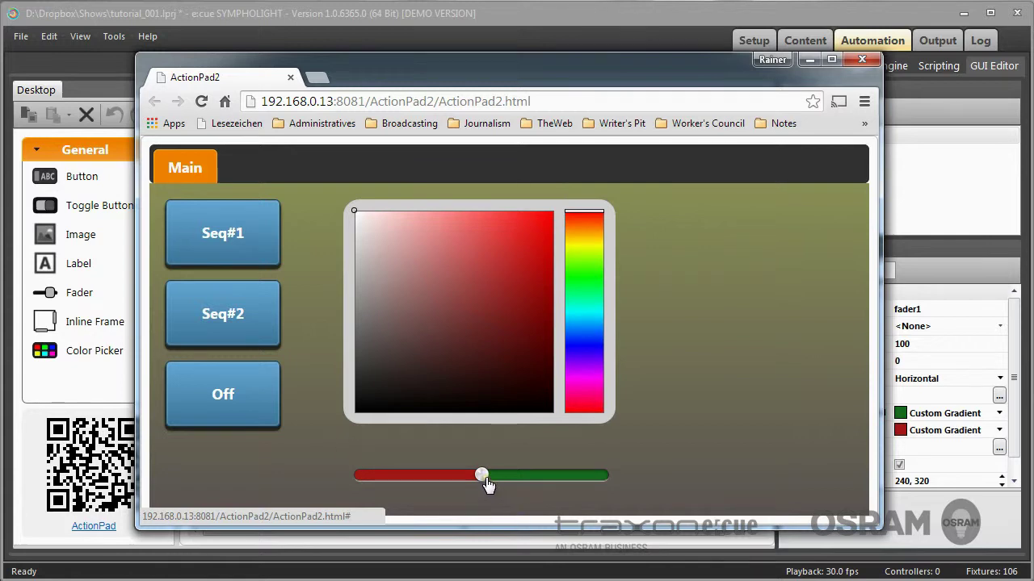
drag(487, 483, 432, 476)
click(252, 243)
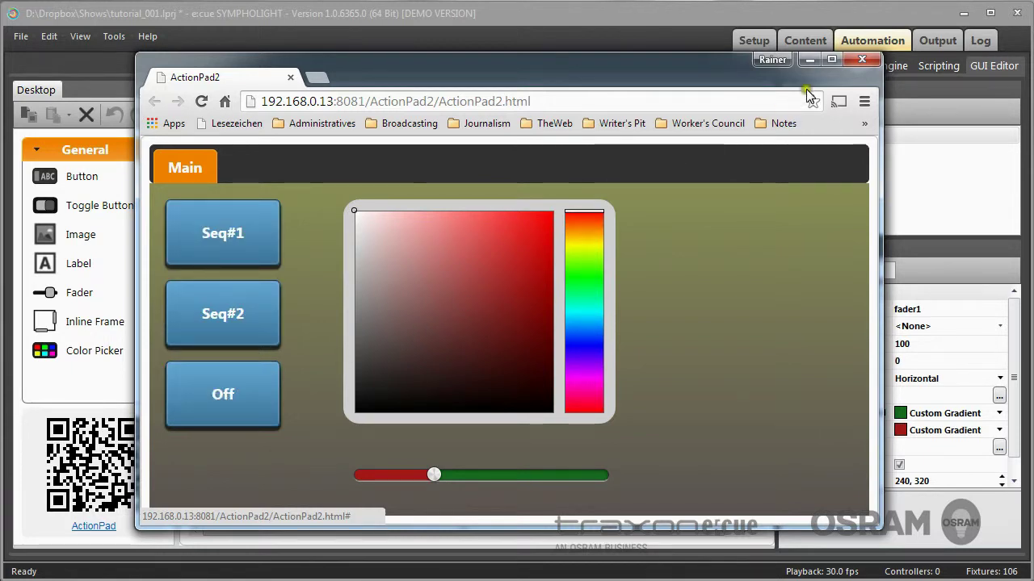
click(858, 60)
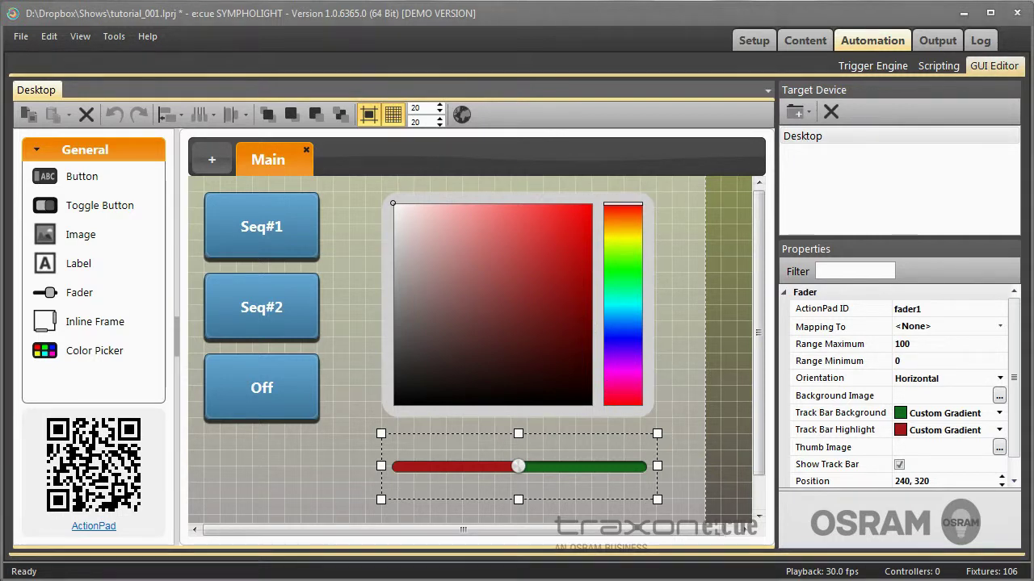
- In the Output preview, pause Sequence #1, then play and stop Sequence #2
click(834, 395)
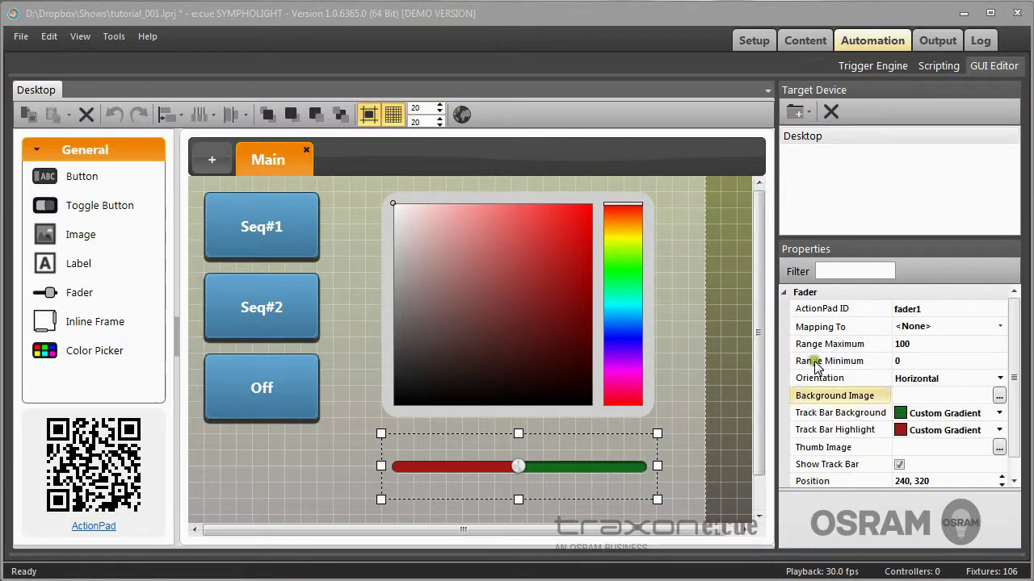
click(948, 42)
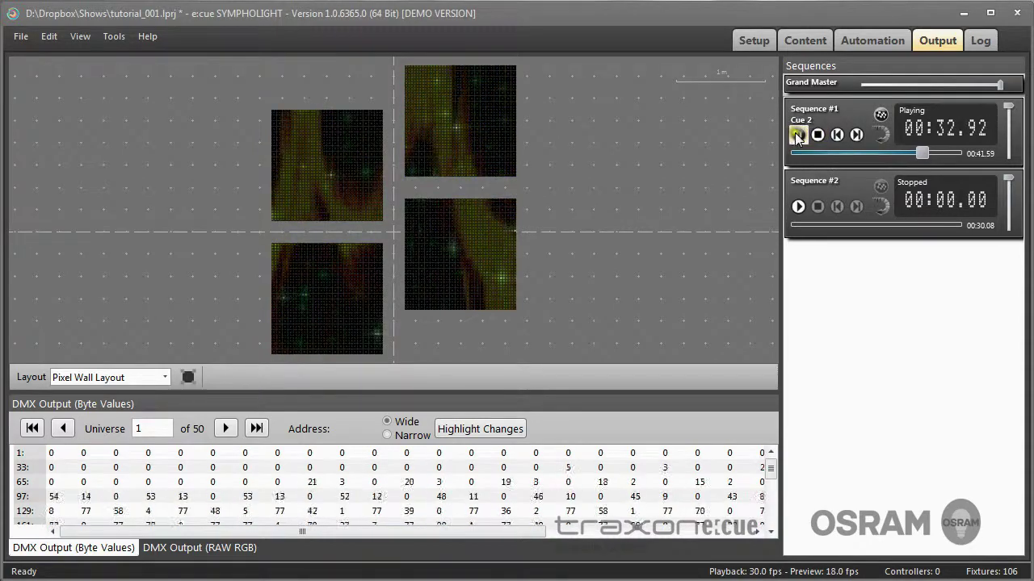
click(796, 134)
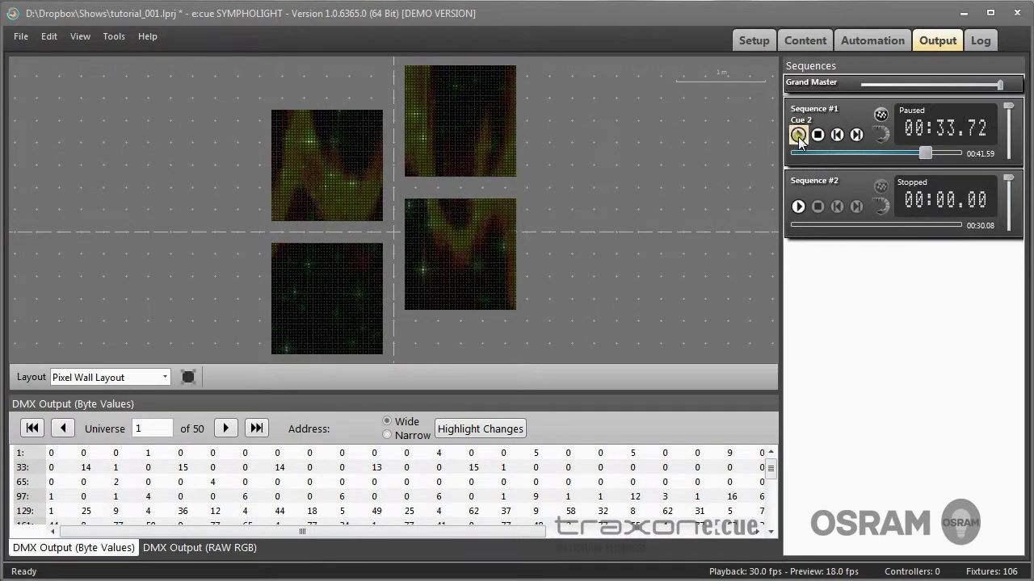
click(797, 207)
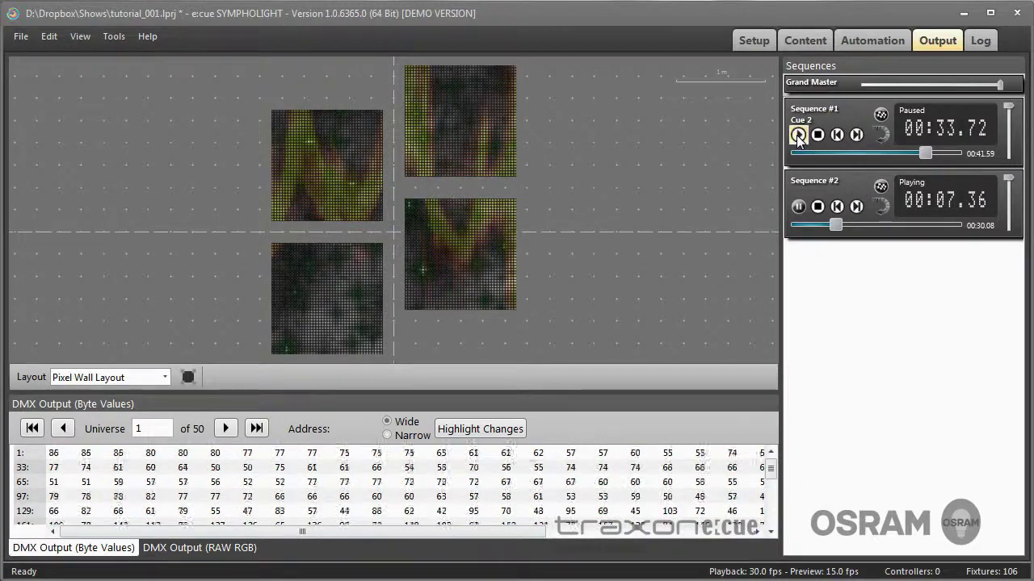
click(817, 207)
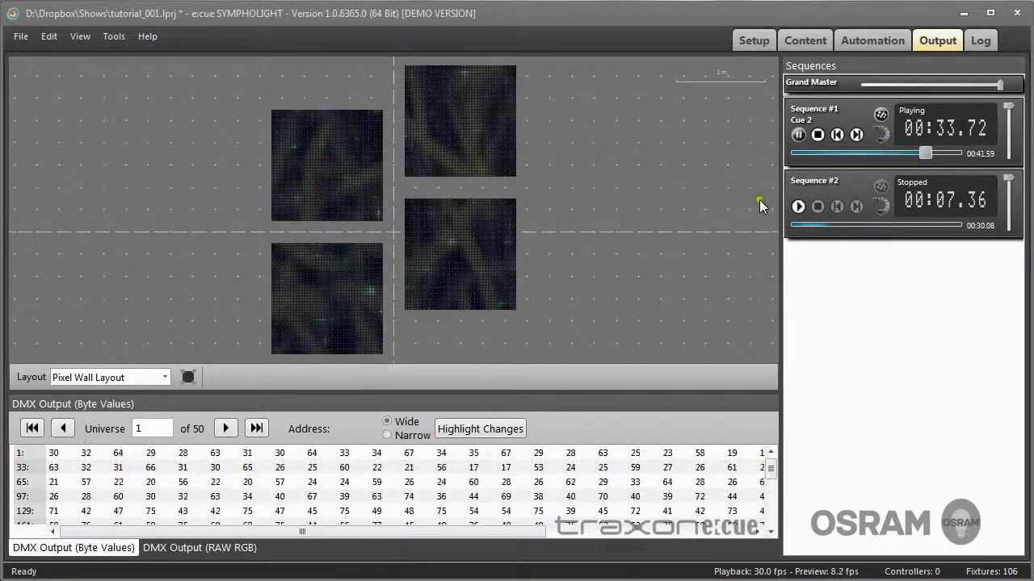
- Review the Log tab messages, then go back to the Output preview
click(989, 40)
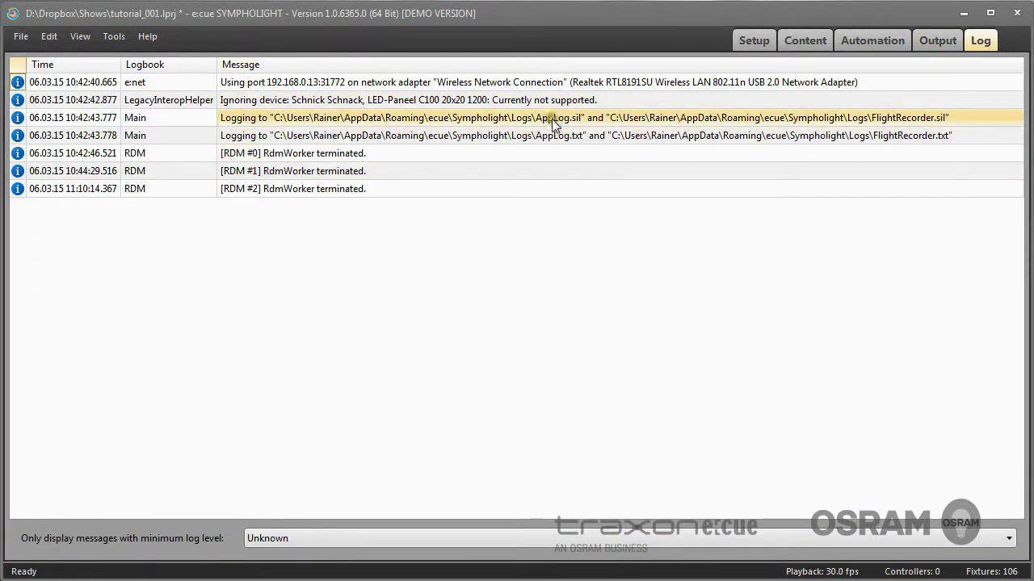
click(942, 43)
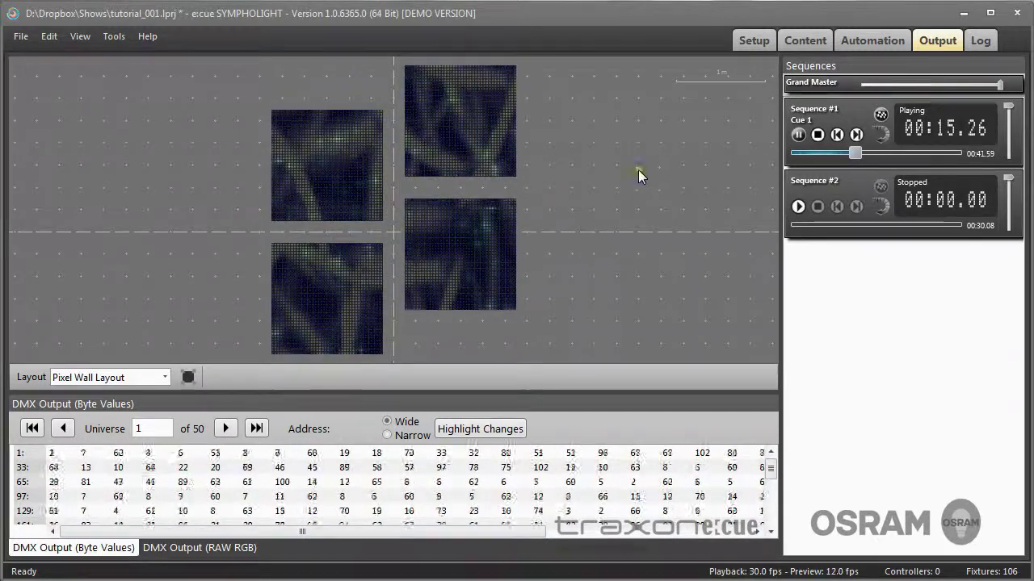
- Switch three times between the Content timelines and Output preview, ending on Output
click(806, 40)
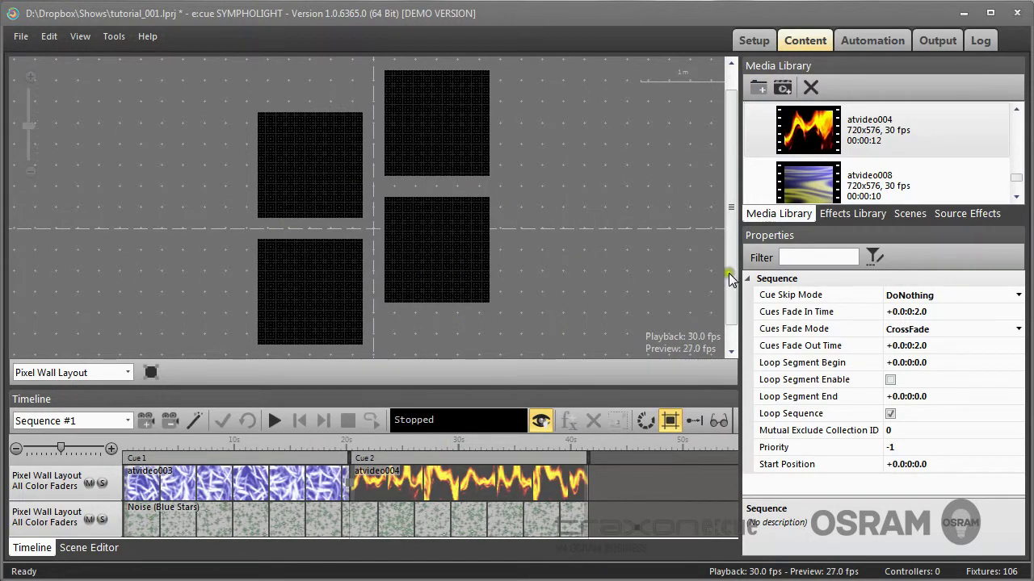
click(941, 41)
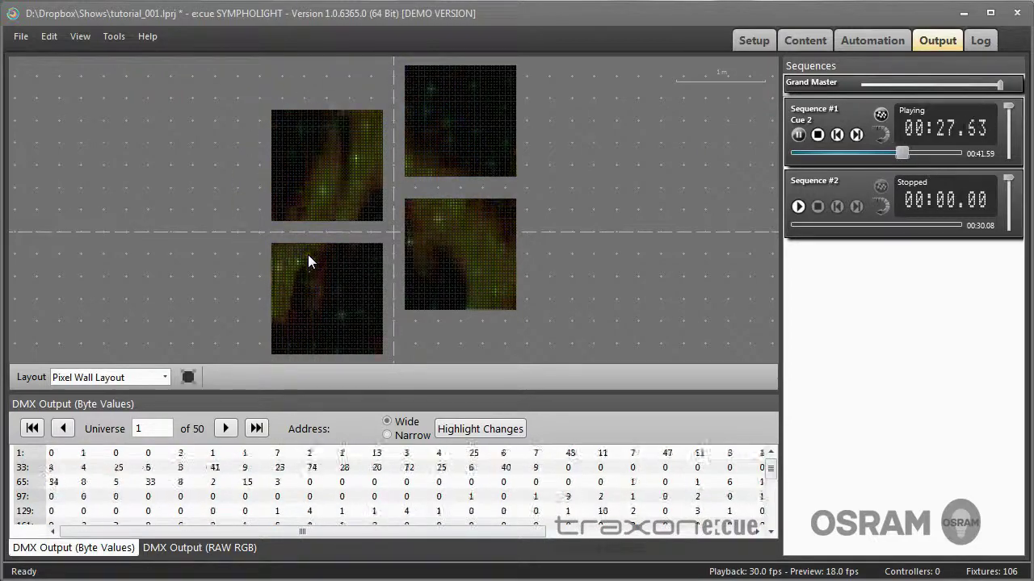
click(807, 42)
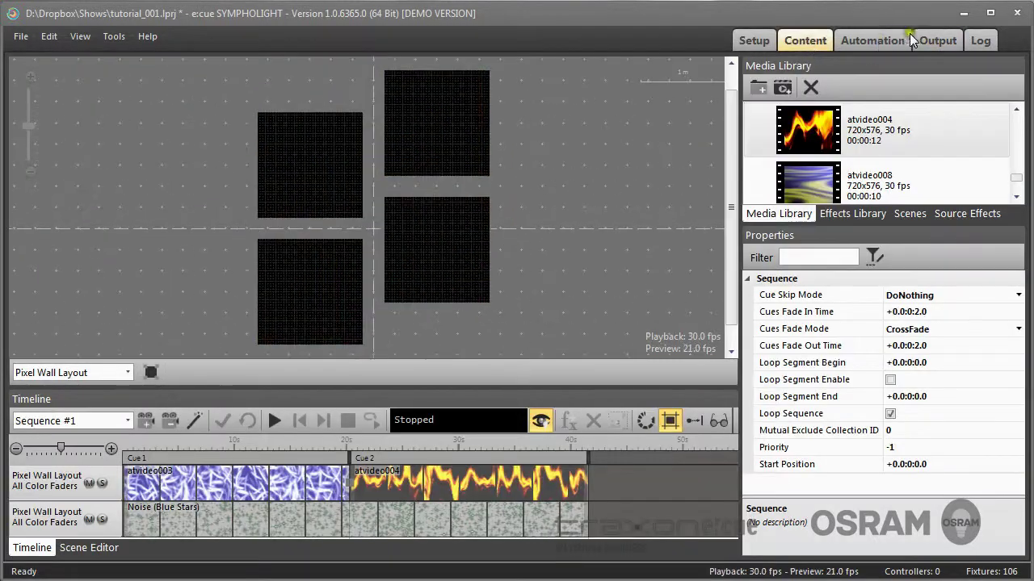
click(940, 40)
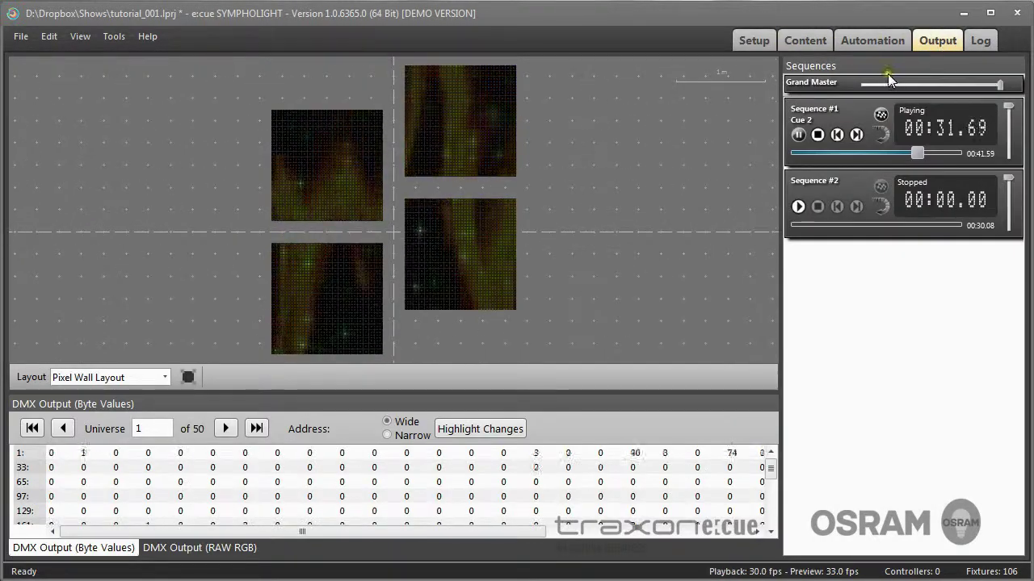
click(810, 44)
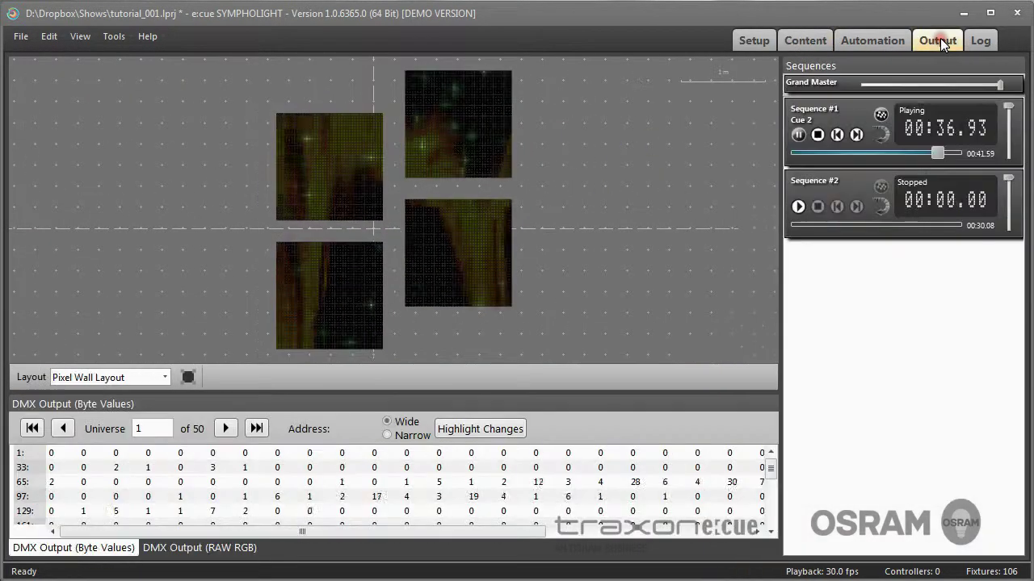
click(940, 39)
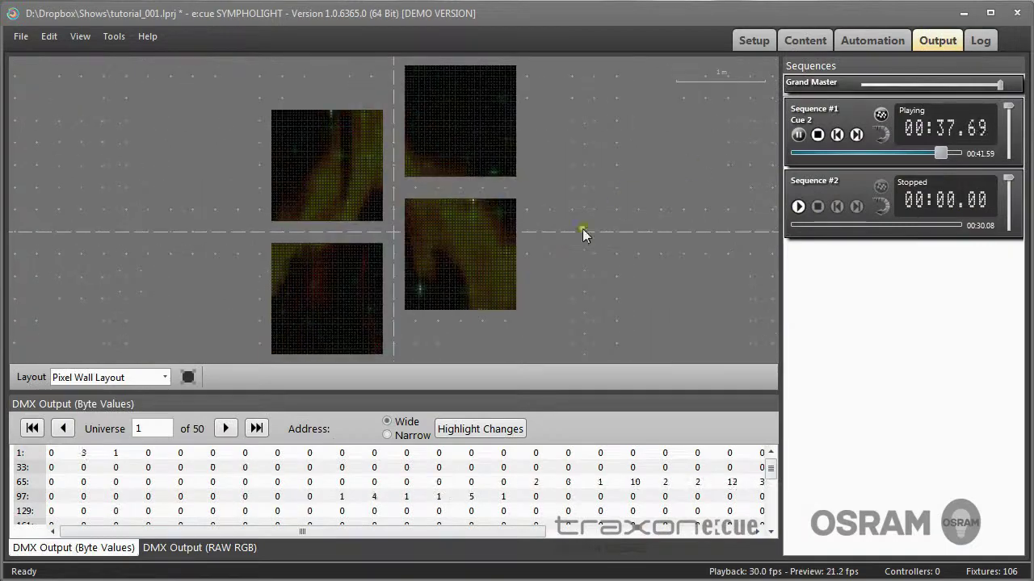